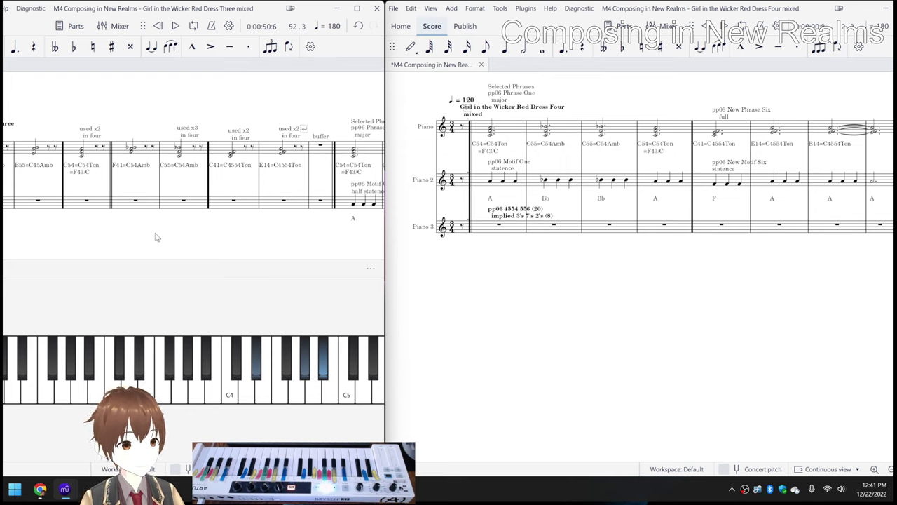
Briefly play and stop the Three score, then start playback of the Four score.
{"action": "key", "text": "space"}
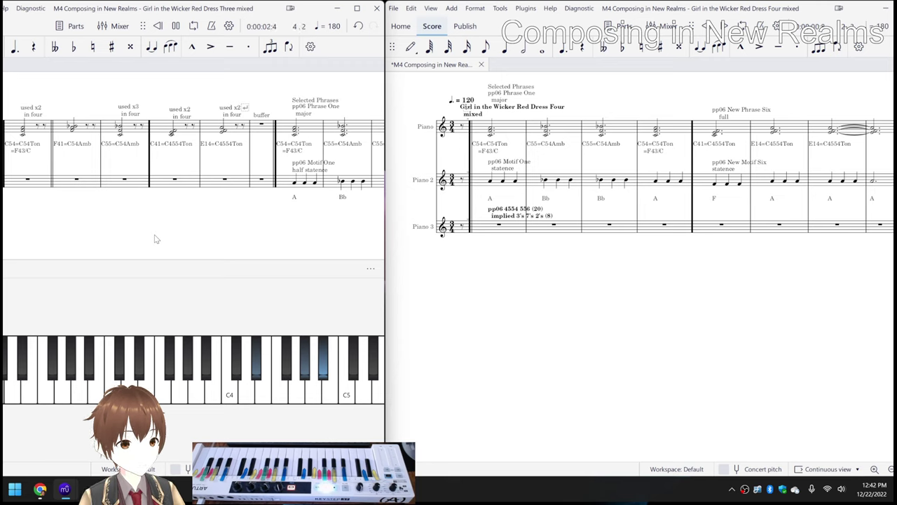
{"action": "key", "text": "space"}
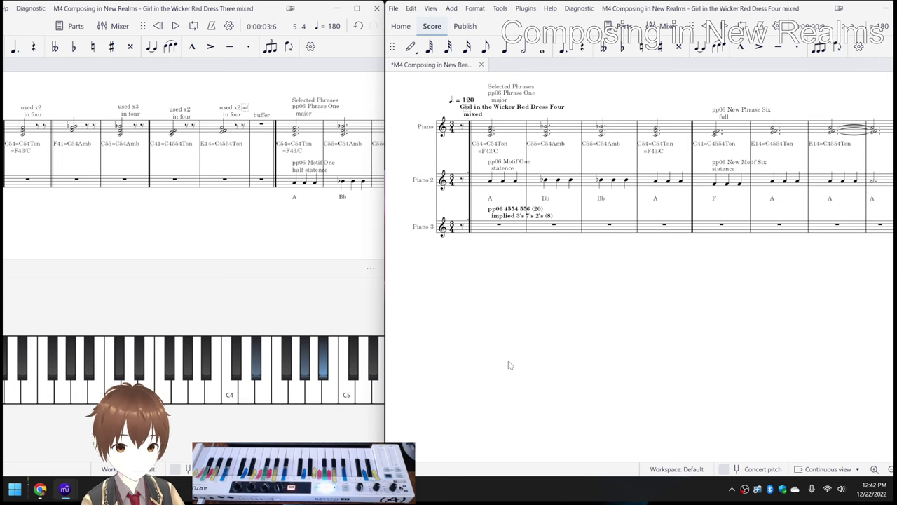
{"action": "key", "text": "space"}
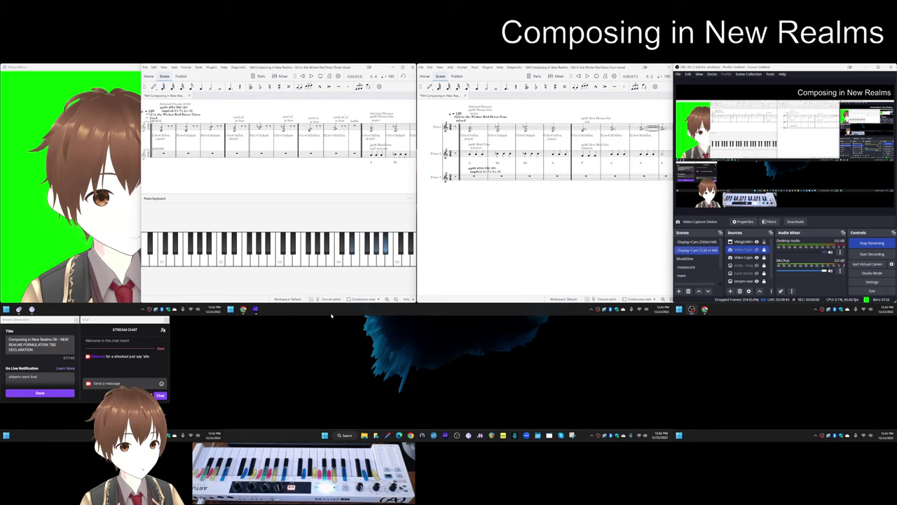
Switch the OBS stream to the close-up scene showing both score windows.
{"action": "left_click", "coordinate": [690, 250]}
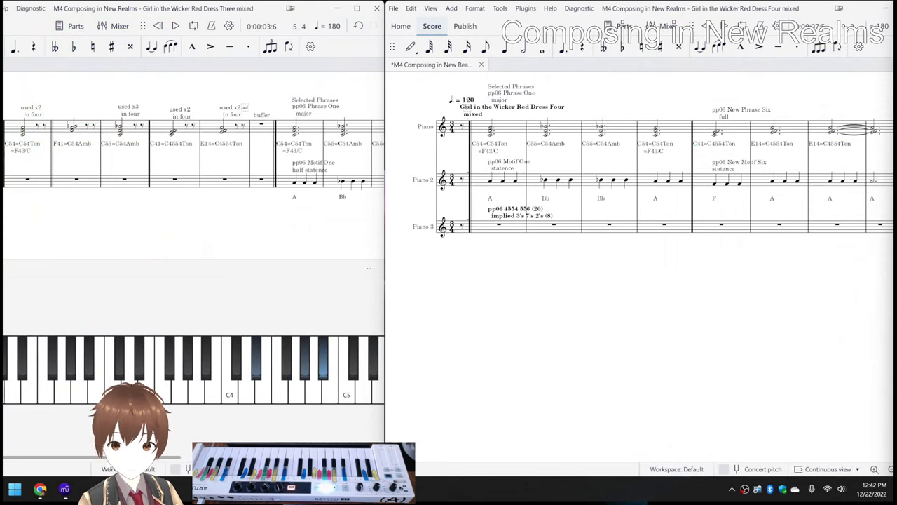
Bring the stream notes spreadsheet to the front and scroll through it.
{"action": "left_click", "coordinate": [40, 493]}
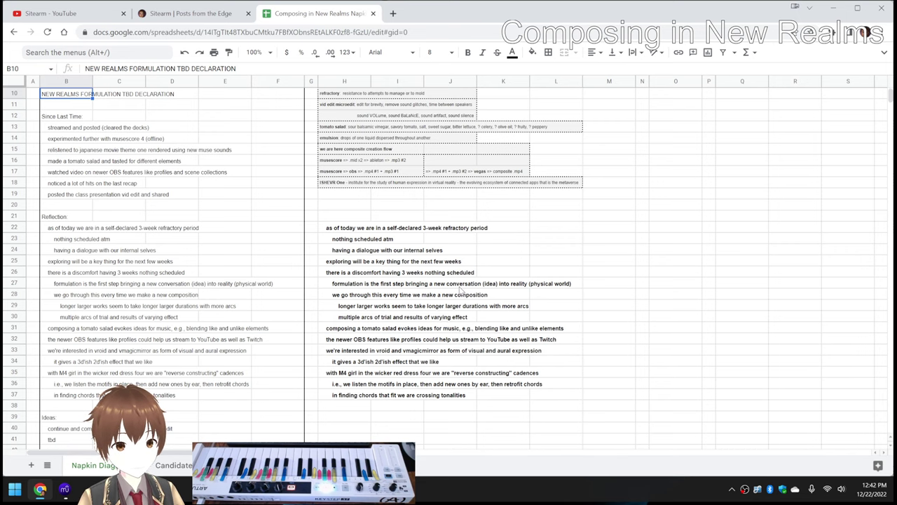
{"action": "scroll", "coordinate": [442, 287], "scroll_direction": "up", "scroll_amount": 3}
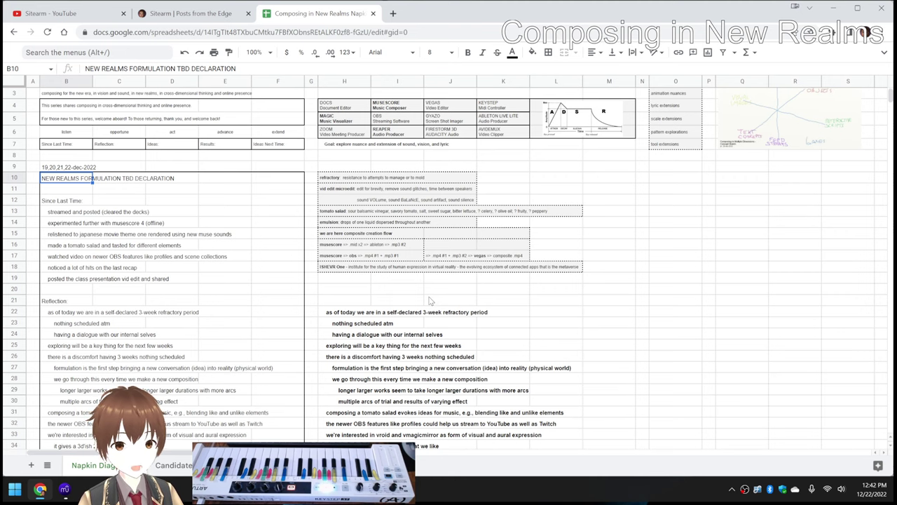
{"action": "scroll", "coordinate": [402, 322], "scroll_direction": "down", "scroll_amount": 1}
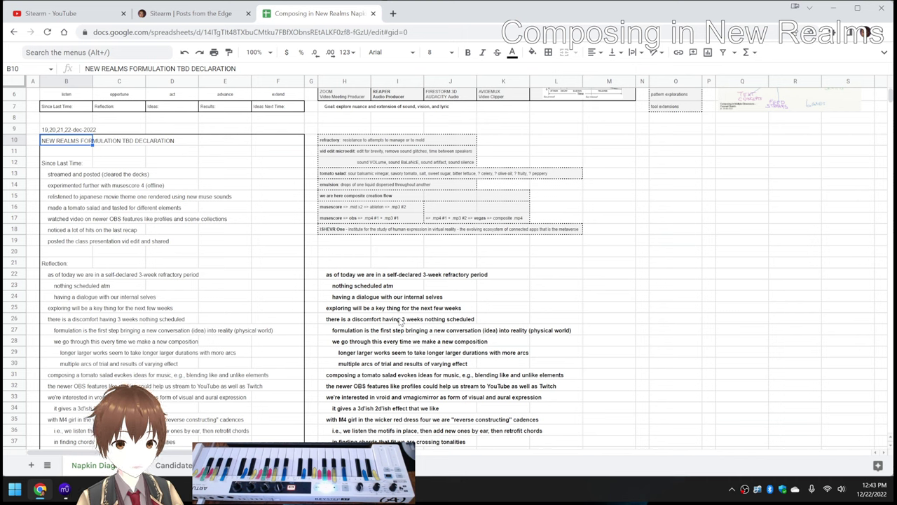
Step through the Reflection notes in cells H24, H25, H26, H28, H32 and H33.
{"action": "left_click", "coordinate": [346, 300]}
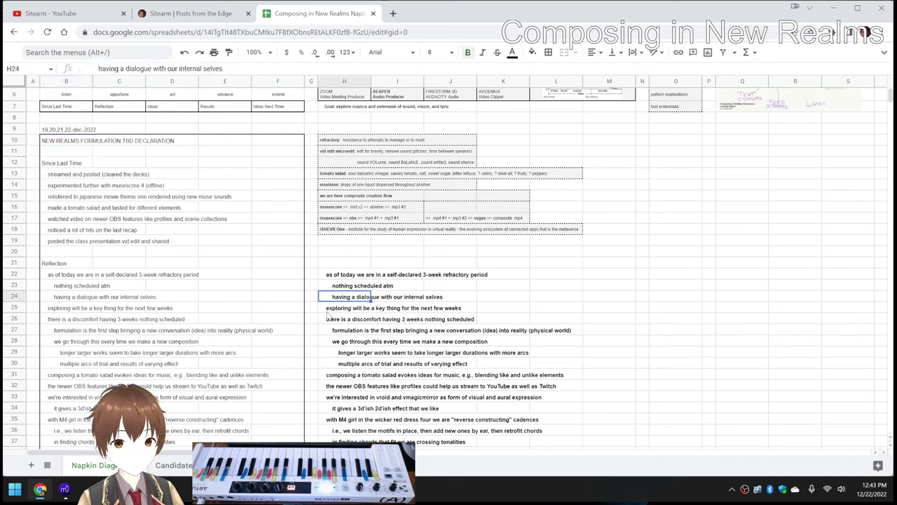
{"action": "left_click", "coordinate": [327, 312]}
{"action": "scroll", "coordinate": [330, 316], "scroll_direction": "down", "scroll_amount": 2}
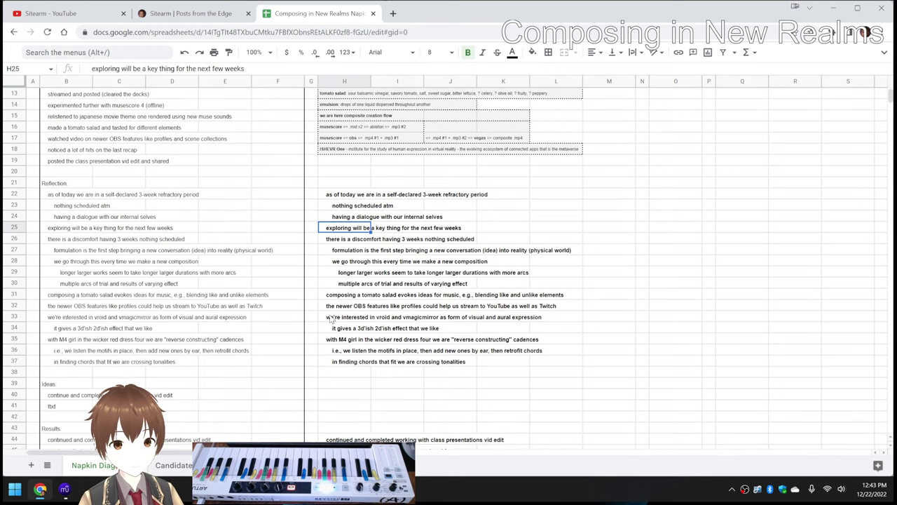
{"action": "left_click", "coordinate": [328, 239]}
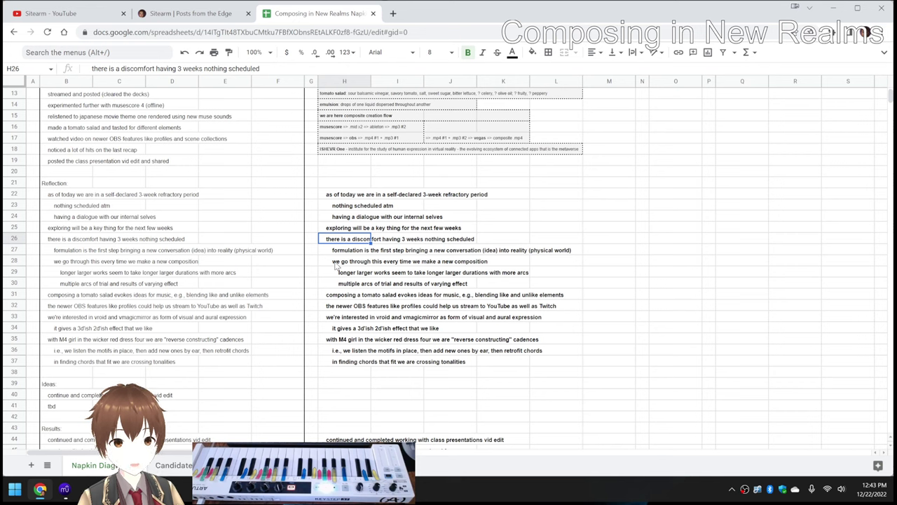
{"action": "left_click", "coordinate": [337, 262]}
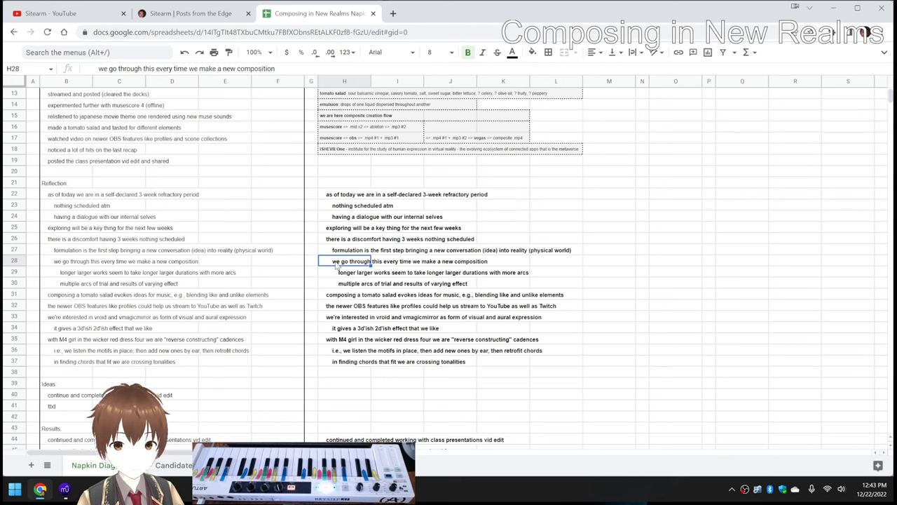
{"action": "left_click", "coordinate": [336, 308]}
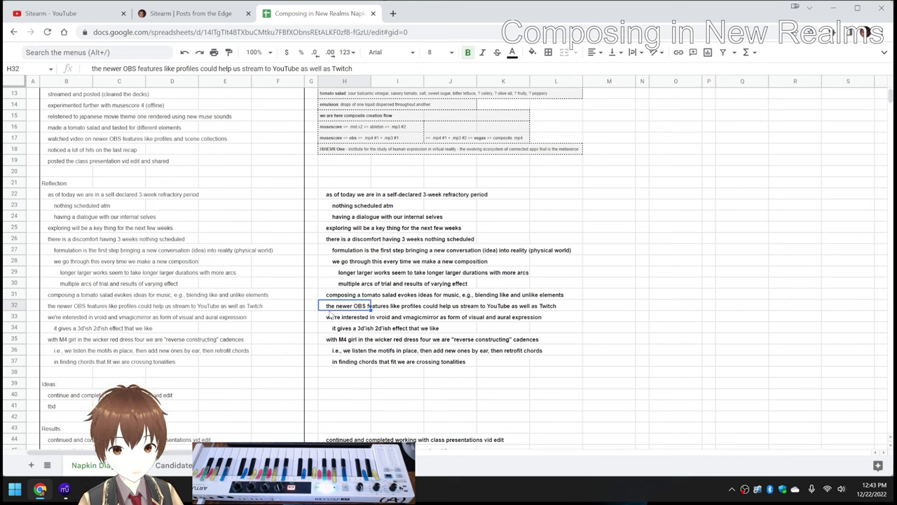
{"action": "left_click", "coordinate": [328, 320]}
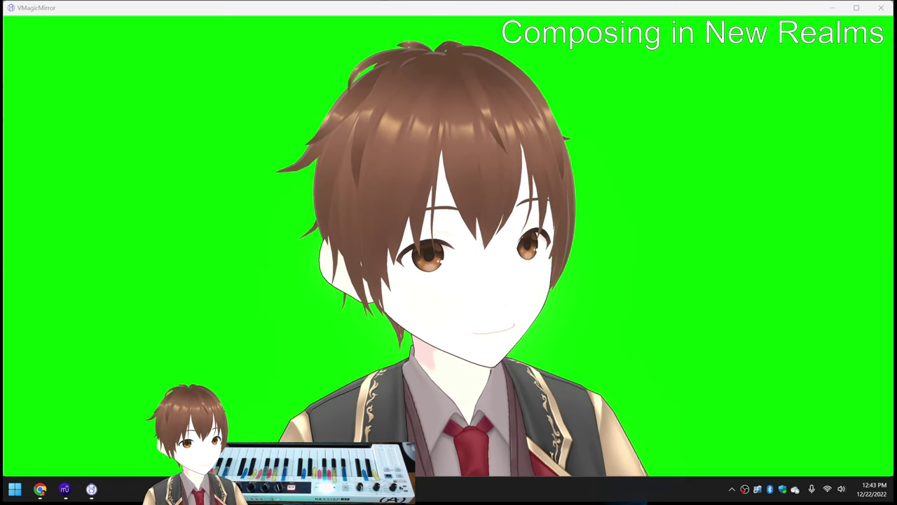
Open and close the VMagicMirror control panel, then restore the avatar window to a smaller size.
{"action": "key", "text": "alt+Tab"}
{"action": "left_click_drag", "start_coordinate": [2, 63], "coordinate": [116, 61]}
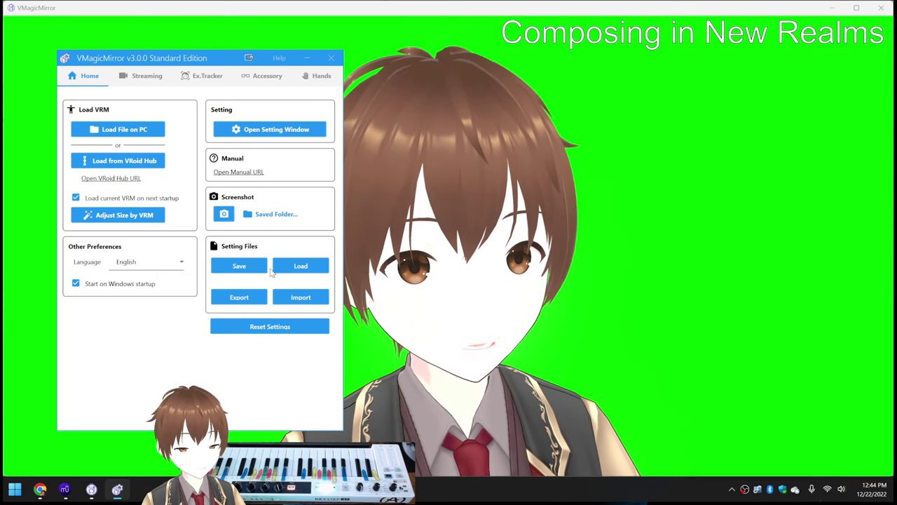
{"action": "left_click", "coordinate": [331, 57]}
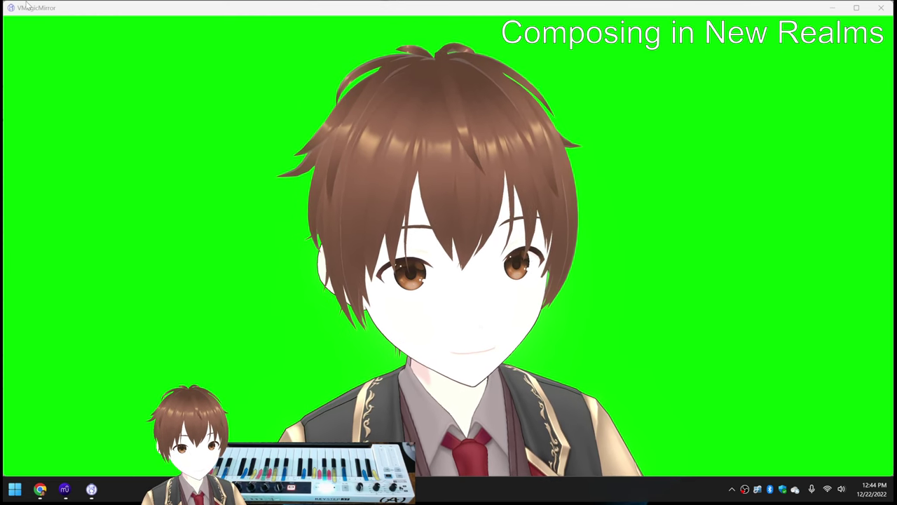
{"action": "left_click", "coordinate": [82, 76]}
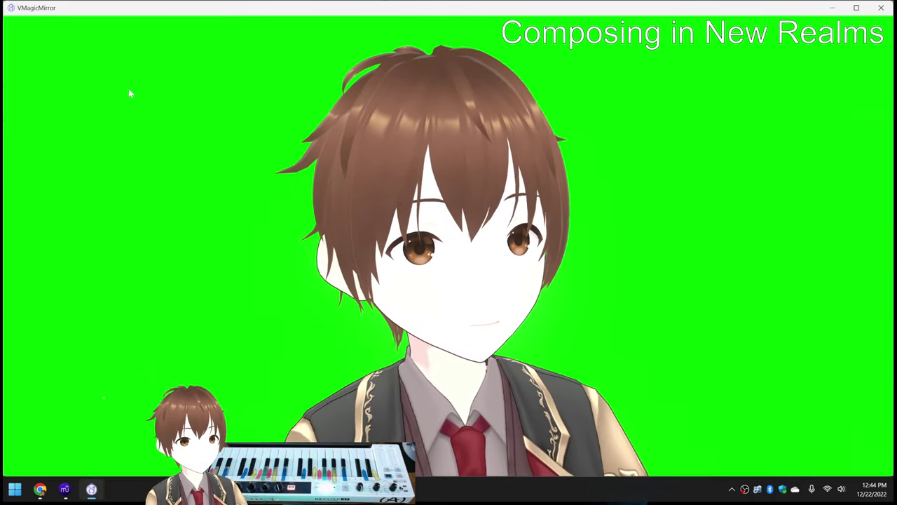
{"action": "double_click", "coordinate": [509, 12]}
Insert an empty row above row 78 and enter an acknowledged person's name in B78.
{"action": "left_click_drag", "start_coordinate": [90, 50], "coordinate": [0, 52]}
{"action": "scroll", "coordinate": [135, 309], "scroll_direction": "down", "scroll_amount": 1}
{"action": "scroll", "coordinate": [136, 308], "scroll_direction": "down", "scroll_amount": 10}
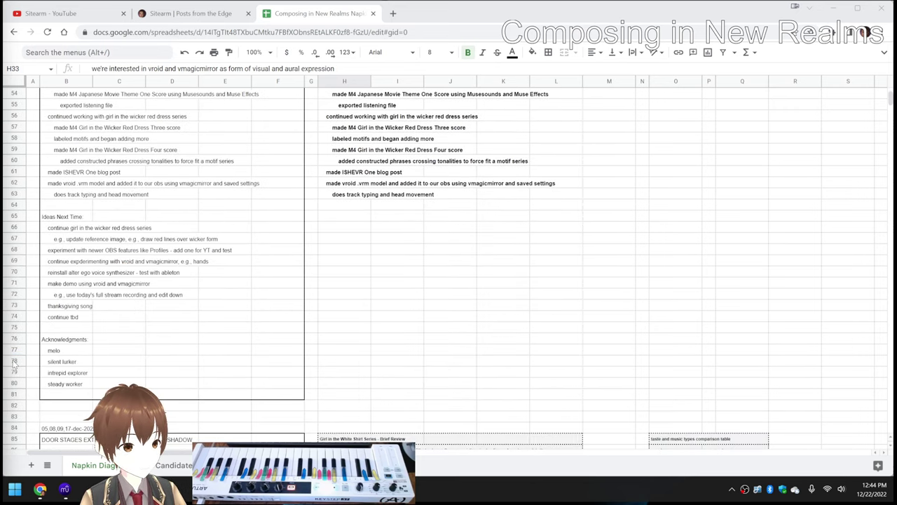
{"action": "right_click", "coordinate": [12, 361]}
{"action": "left_click", "coordinate": [54, 197]}
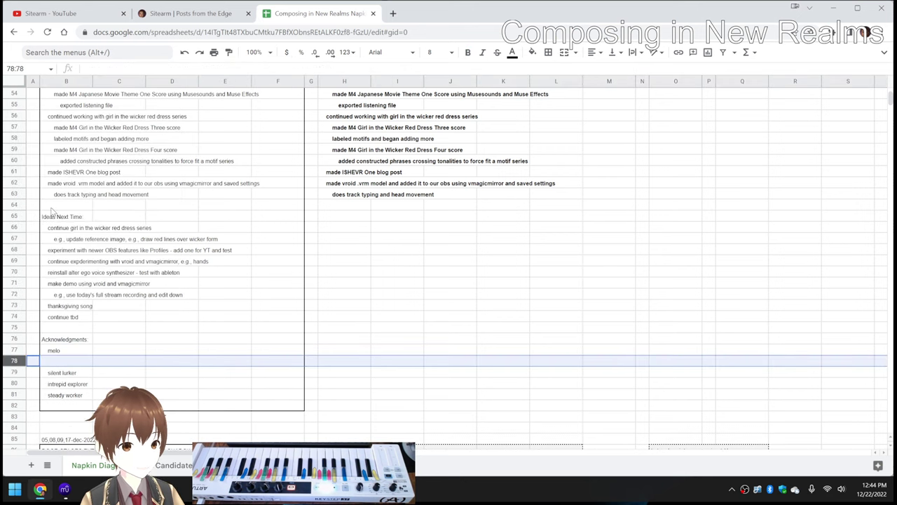
{"action": "double_click", "coordinate": [59, 362]}
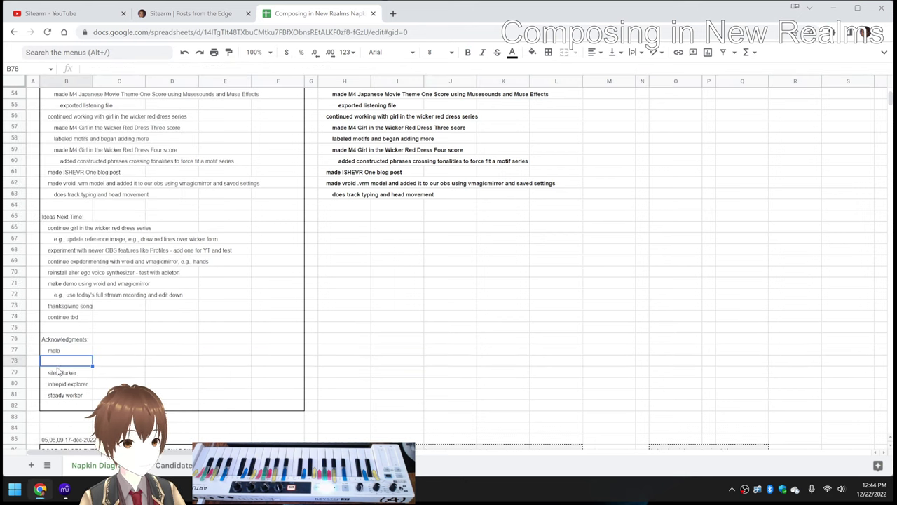
{"action": "type", "text": "luca"}
{"action": "key", "text": "Return"}
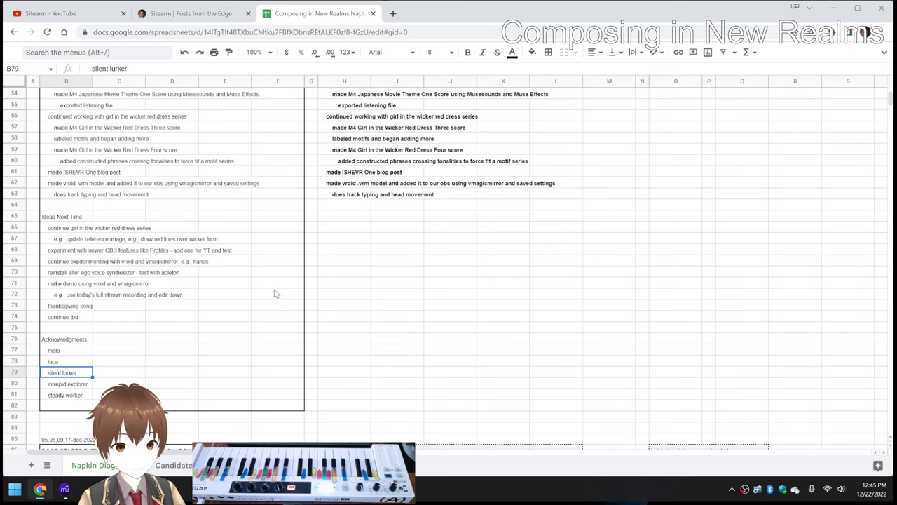
{"action": "scroll", "coordinate": [270, 293], "scroll_direction": "up", "scroll_amount": 3}
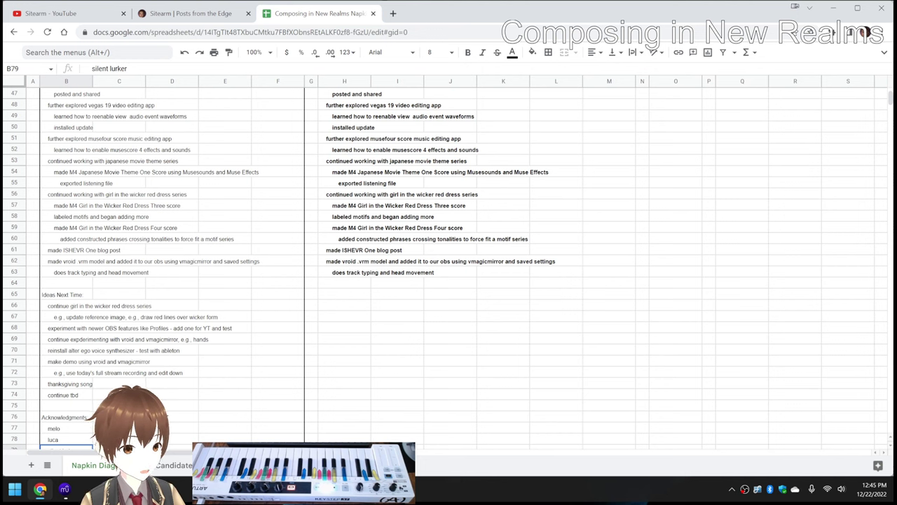
{"action": "mouse_move", "coordinate": [38, 493]}
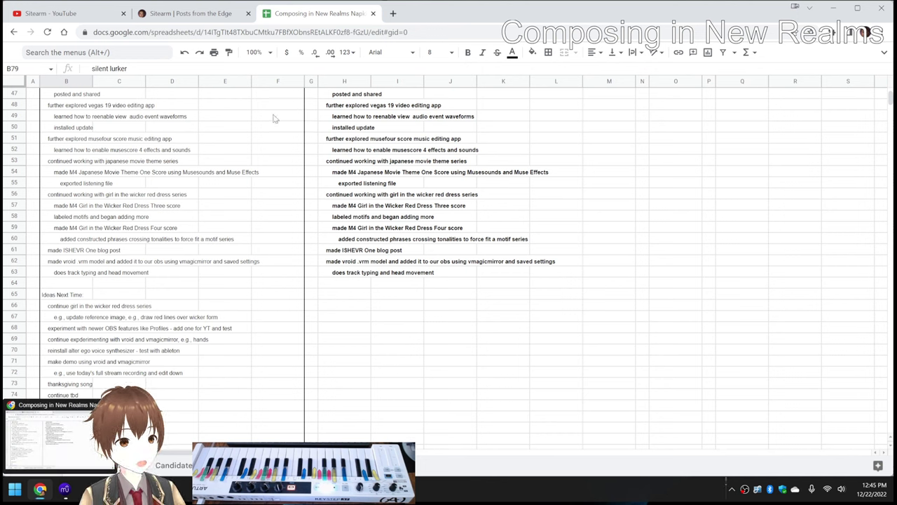
On the WordPress blog, scroll down and open the ISHEVR One post on its own page.
{"action": "left_click", "coordinate": [204, 15]}
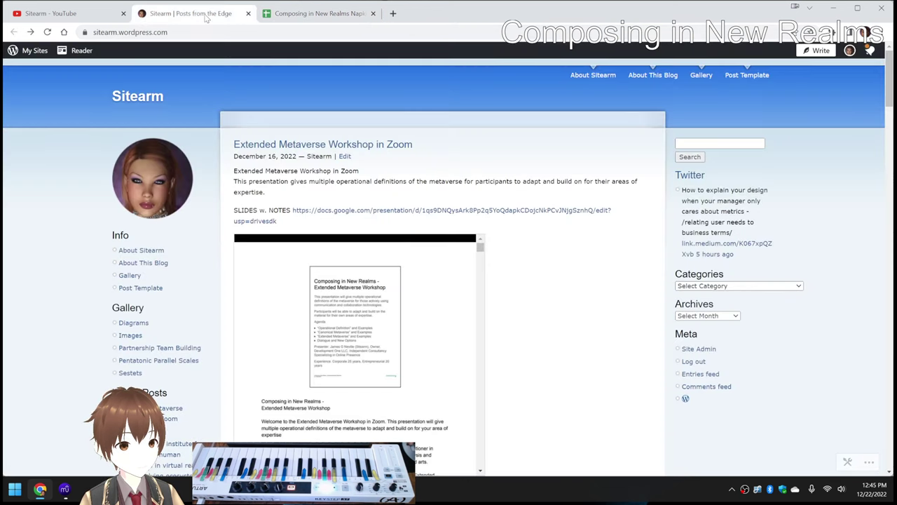
{"action": "scroll", "coordinate": [370, 228], "scroll_direction": "down", "scroll_amount": 2}
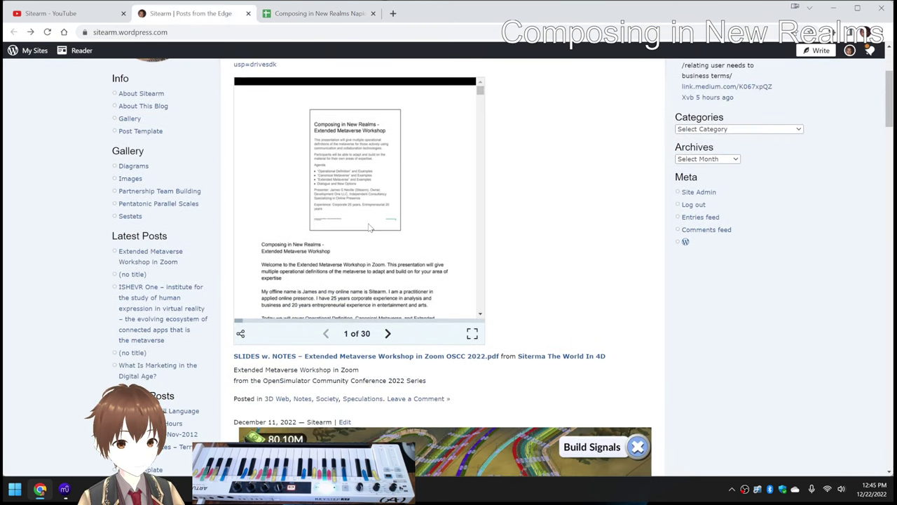
{"action": "scroll", "coordinate": [370, 228], "scroll_direction": "down", "scroll_amount": 4}
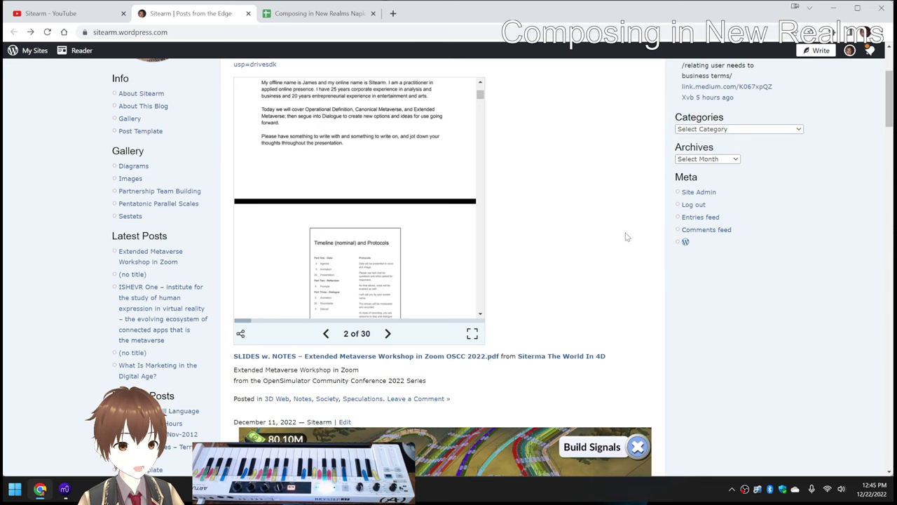
{"action": "scroll", "coordinate": [627, 237], "scroll_direction": "down", "scroll_amount": 1}
{"action": "scroll", "coordinate": [628, 237], "scroll_direction": "down", "scroll_amount": 5}
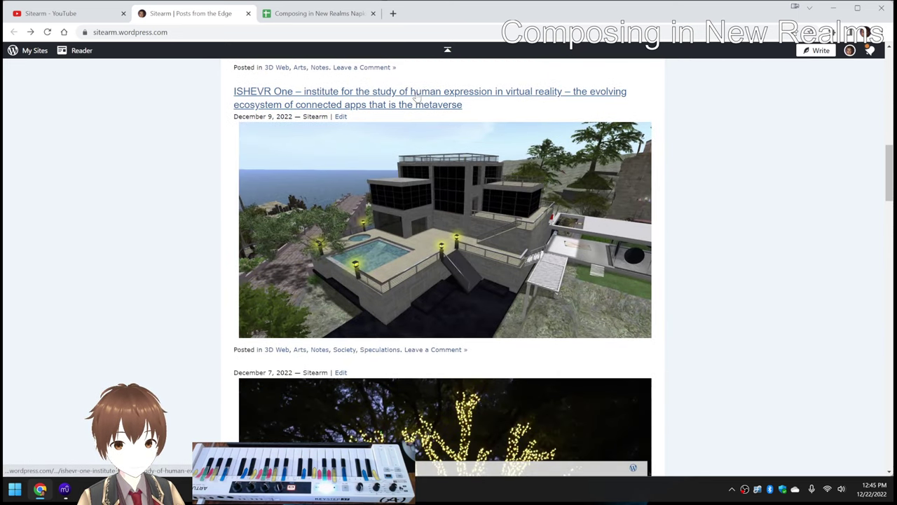
{"action": "left_click", "coordinate": [415, 98]}
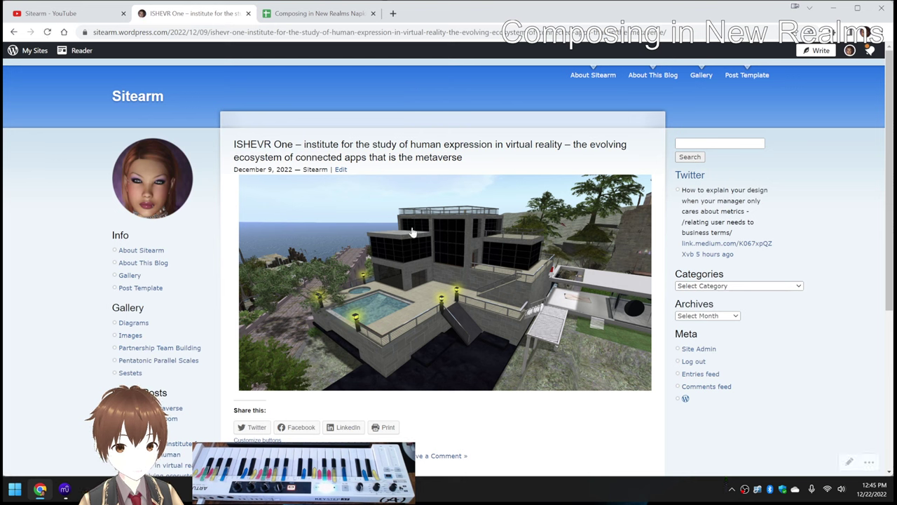
View the post's house image at actual size, then return to the YouTube channel page.
{"action": "left_click", "coordinate": [410, 274]}
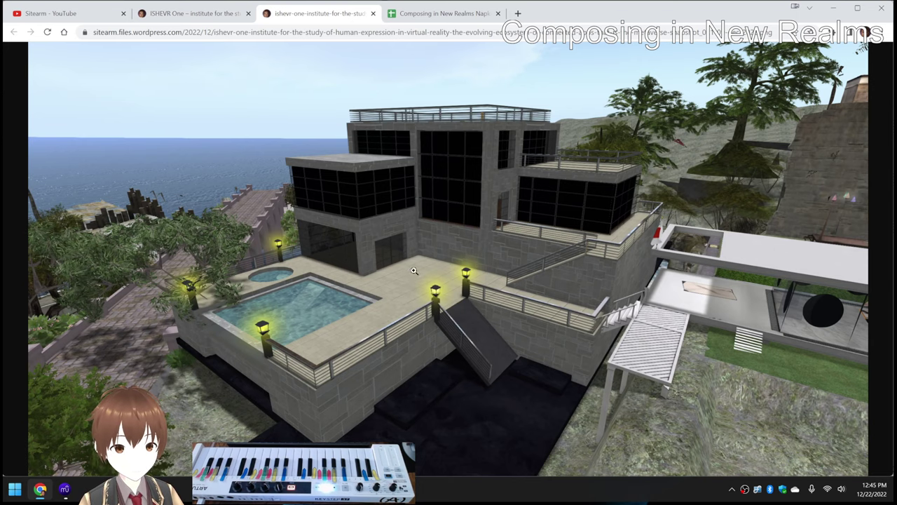
{"action": "left_click", "coordinate": [418, 272]}
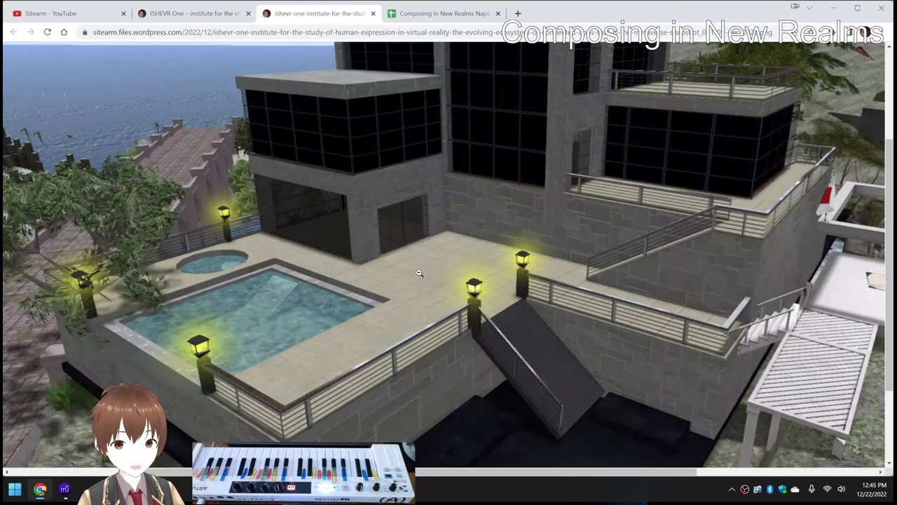
{"action": "scroll", "coordinate": [423, 266], "scroll_direction": "down", "scroll_amount": 1}
{"action": "scroll", "coordinate": [422, 224], "scroll_direction": "up", "scroll_amount": 2}
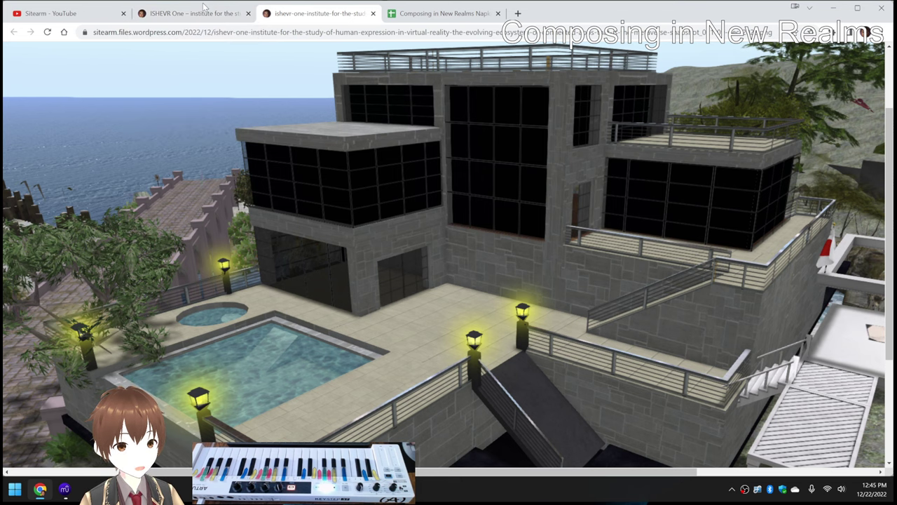
{"action": "left_click", "coordinate": [54, 16]}
Open the VWISP Autumn 2022 Class Presentations video and move playback to the Green Environment scene.
{"action": "scroll", "coordinate": [259, 354], "scroll_direction": "down", "scroll_amount": 3}
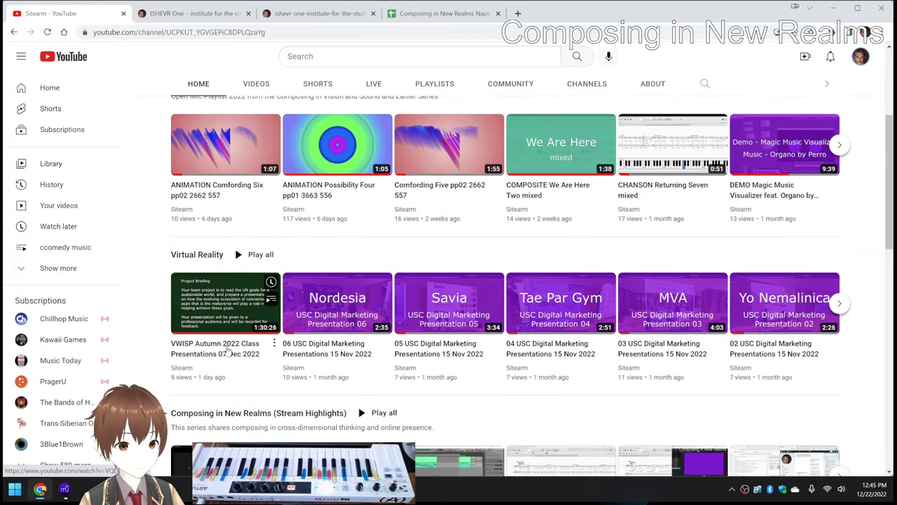
{"action": "left_click", "coordinate": [227, 350]}
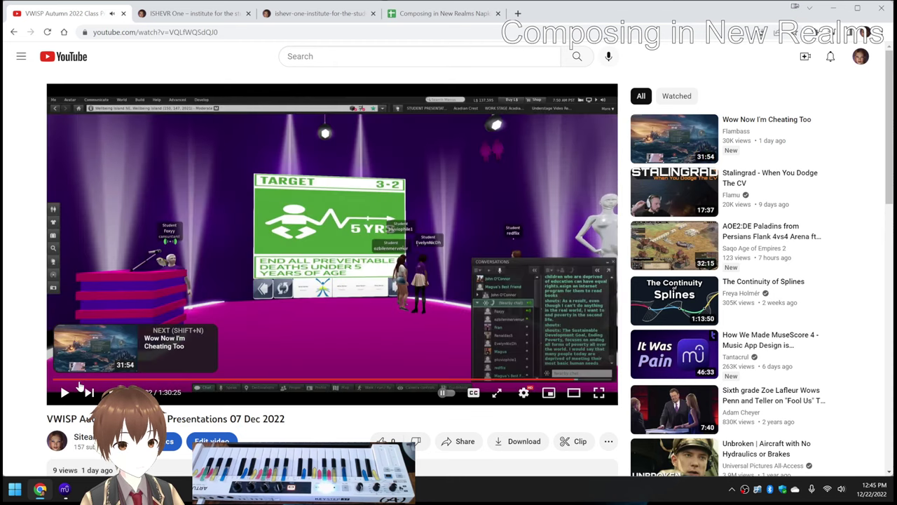
{"action": "left_click", "coordinate": [81, 380]}
{"action": "left_click_drag", "start_coordinate": [103, 384], "coordinate": [119, 380]}
Expand the video description to show its chapter timestamps, then return to the stream notes.
{"action": "scroll", "coordinate": [181, 354], "scroll_direction": "down", "scroll_amount": 3}
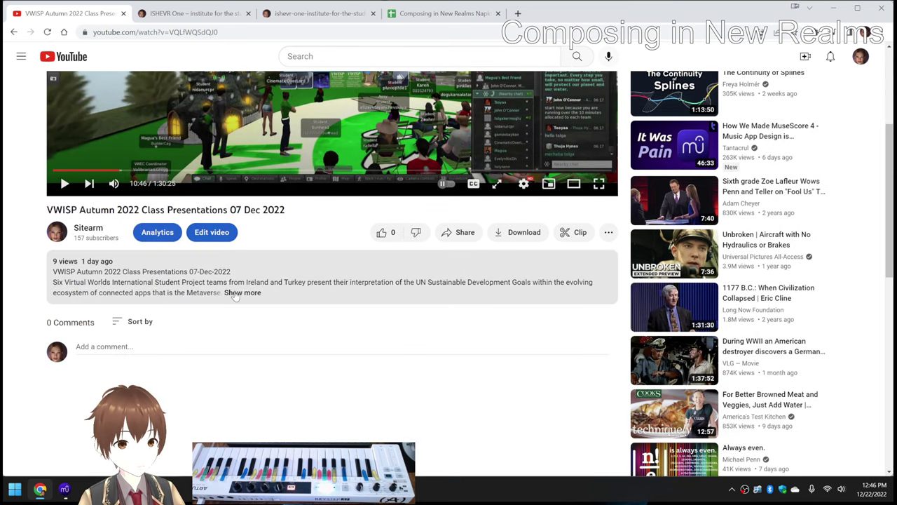
{"action": "left_click", "coordinate": [233, 292]}
{"action": "scroll", "coordinate": [133, 231], "scroll_direction": "down", "scroll_amount": 2}
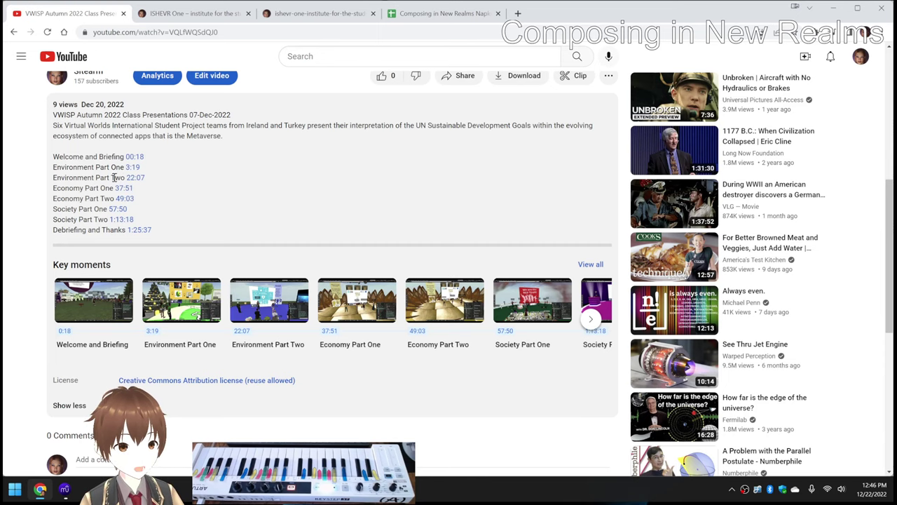
{"action": "scroll", "coordinate": [148, 208], "scroll_direction": "up", "scroll_amount": 4}
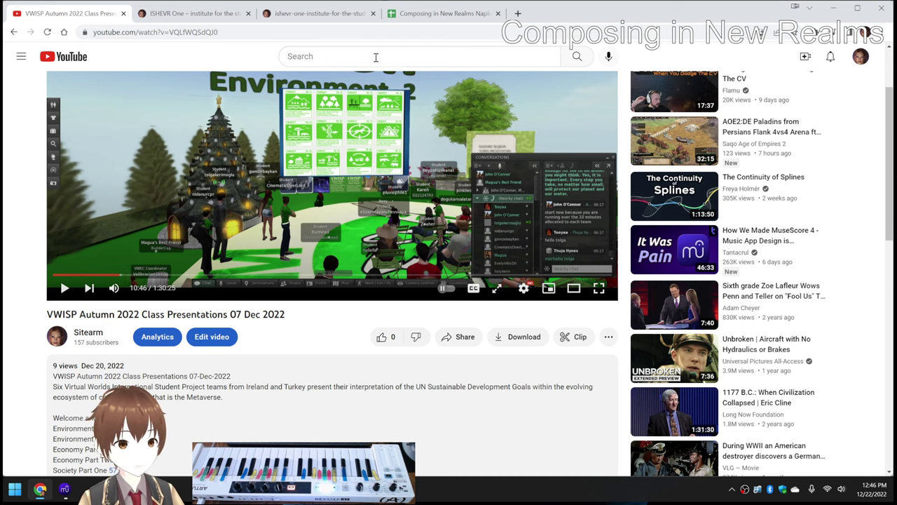
{"action": "left_click", "coordinate": [405, 14]}
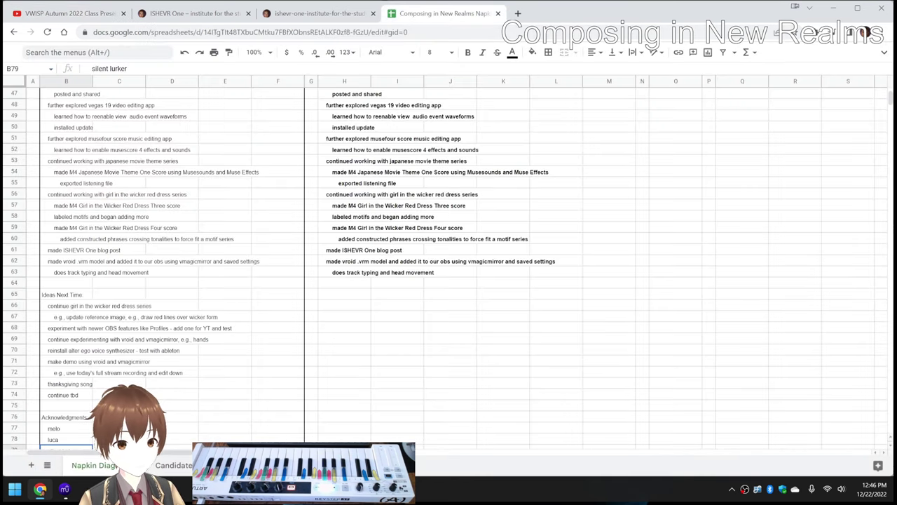
Bring the Three and Four MuseScore windows forward and switch OBS to the two-score scene.
{"action": "left_click", "coordinate": [64, 490]}
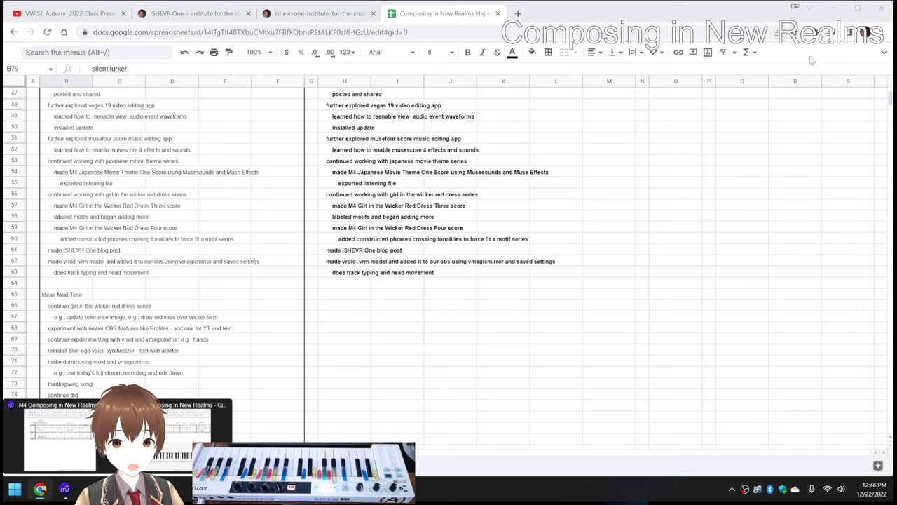
{"action": "left_click", "coordinate": [834, 11]}
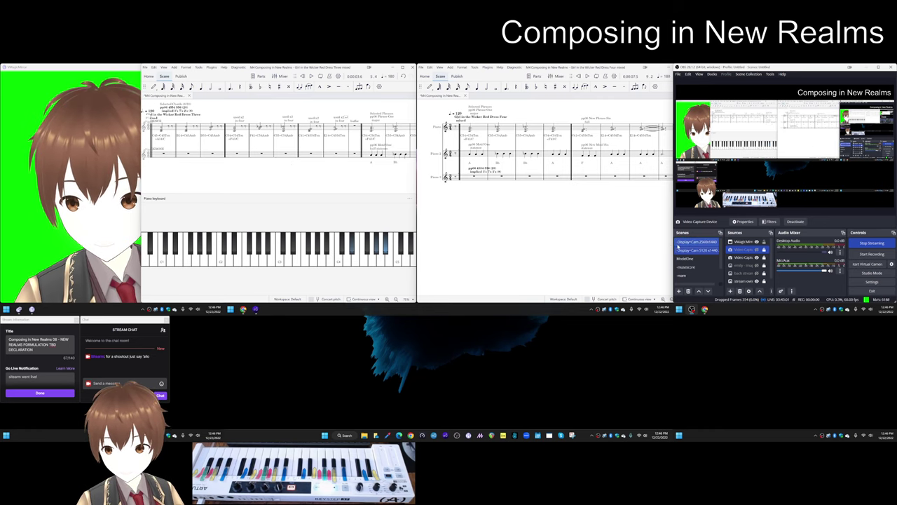
{"action": "left_click", "coordinate": [678, 243]}
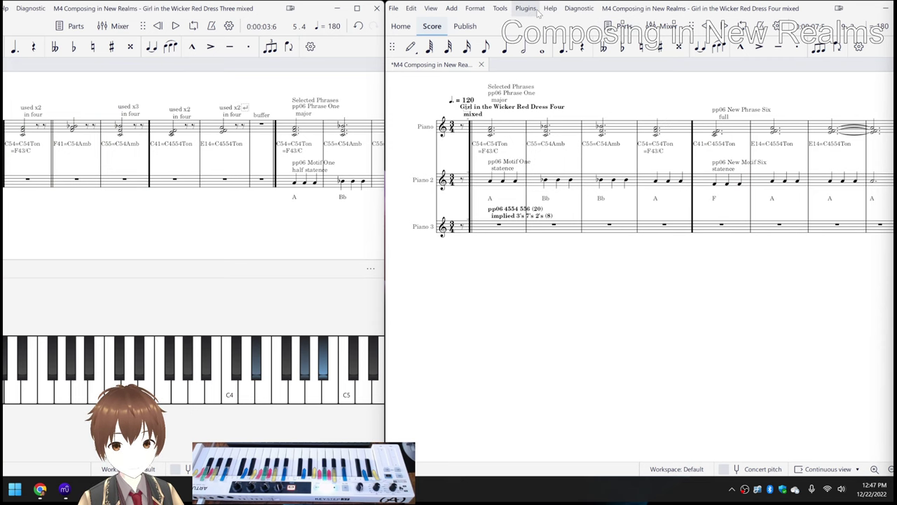
Move the Four mixed score window left, maximize it, and play it from the start.
{"action": "left_click_drag", "start_coordinate": [826, 10], "coordinate": [598, 8]}
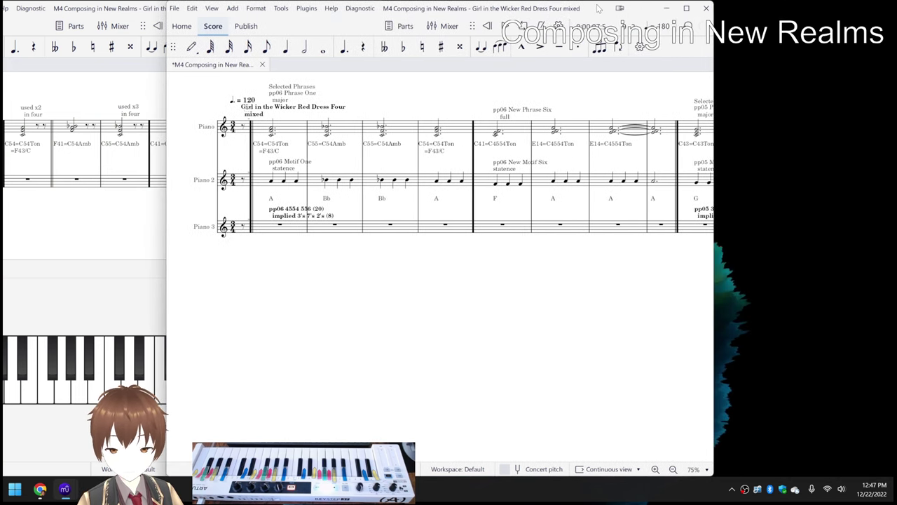
{"action": "left_click", "coordinate": [686, 8]}
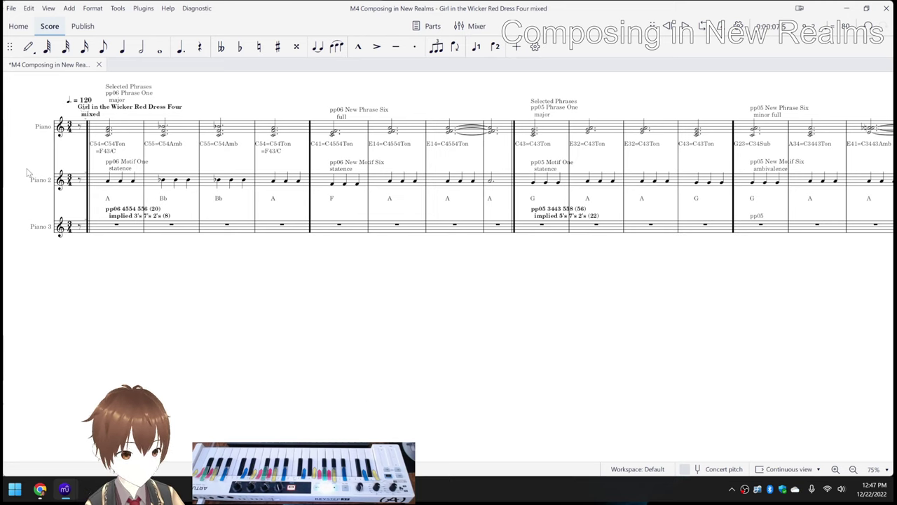
{"action": "scroll", "coordinate": [29, 173], "scroll_direction": "up", "scroll_amount": 1}
{"action": "key", "text": "space"}
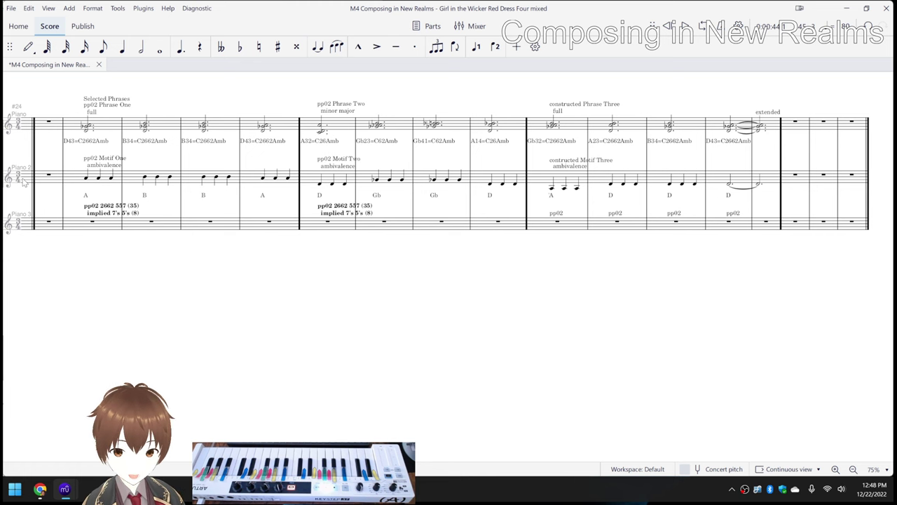
Restart the Four mixed score from the beginning, pausing briefly to select a pp05 Piano 3 rest.
{"action": "key", "text": "ctrl+Home"}
{"action": "key", "text": "alt+Tab"}
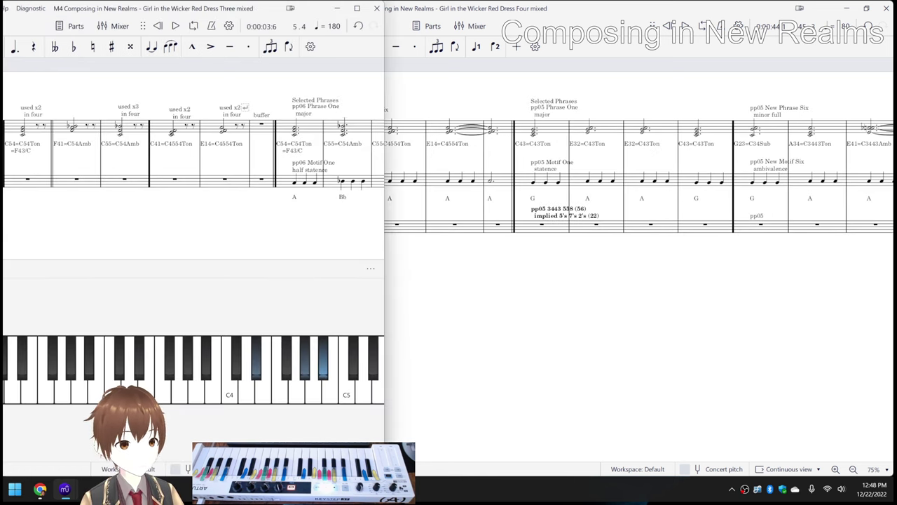
{"action": "left_click", "coordinate": [549, 343]}
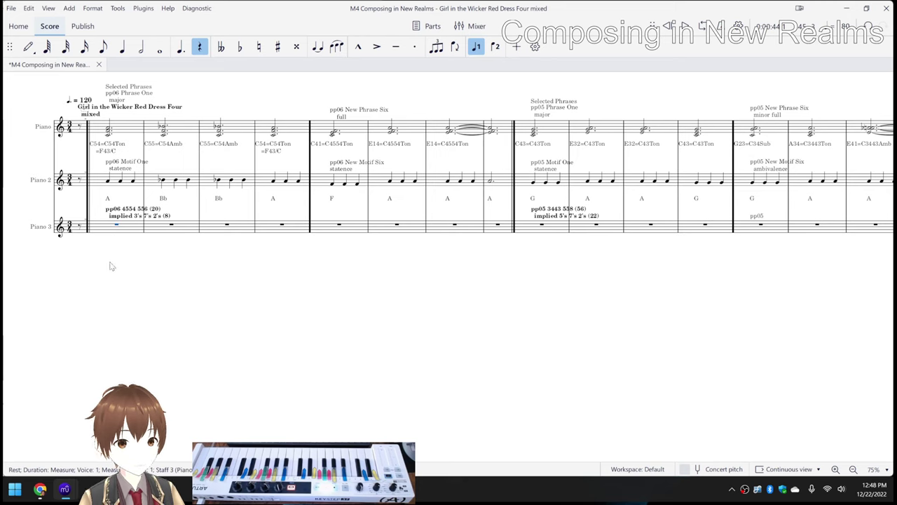
{"action": "key", "text": "space"}
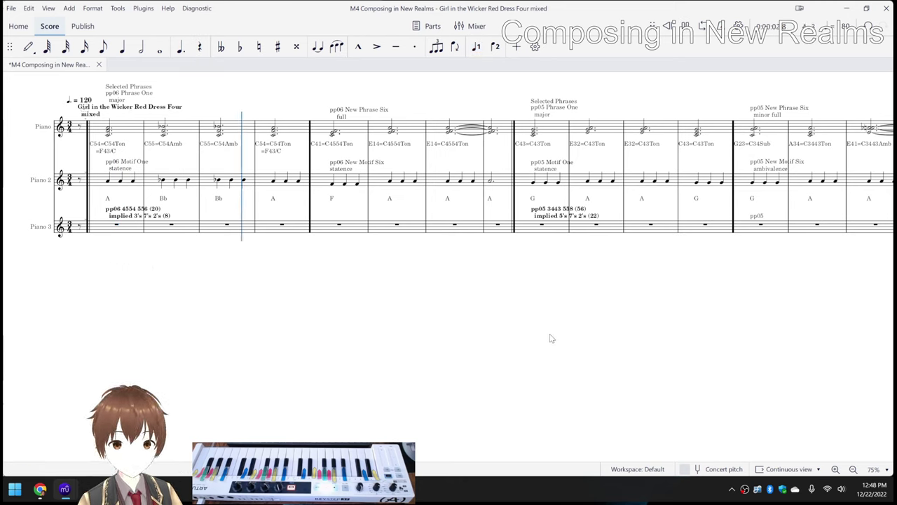
{"action": "key", "text": "space"}
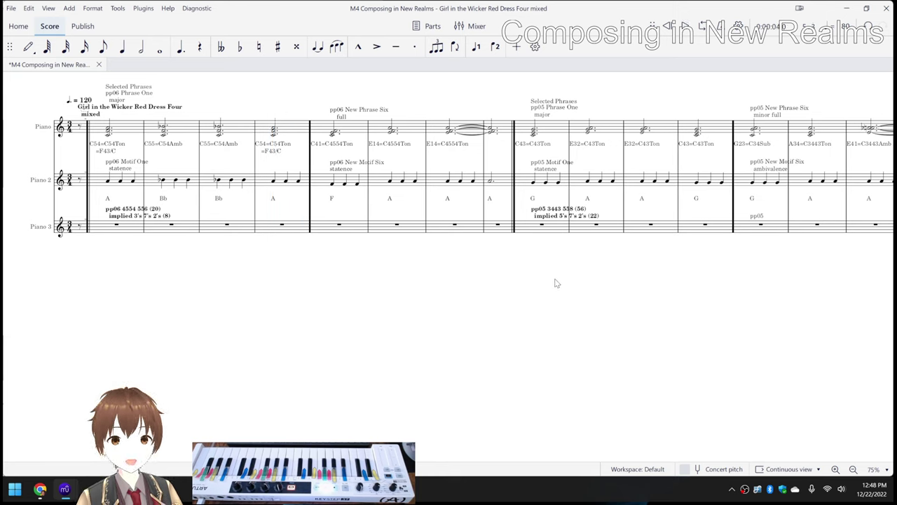
{"action": "left_click", "coordinate": [543, 225]}
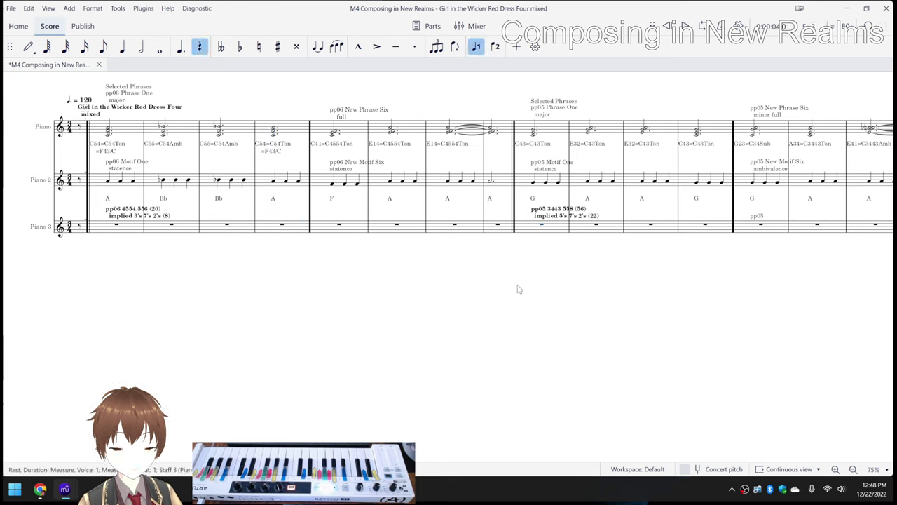
{"action": "left_click", "coordinate": [519, 289]}
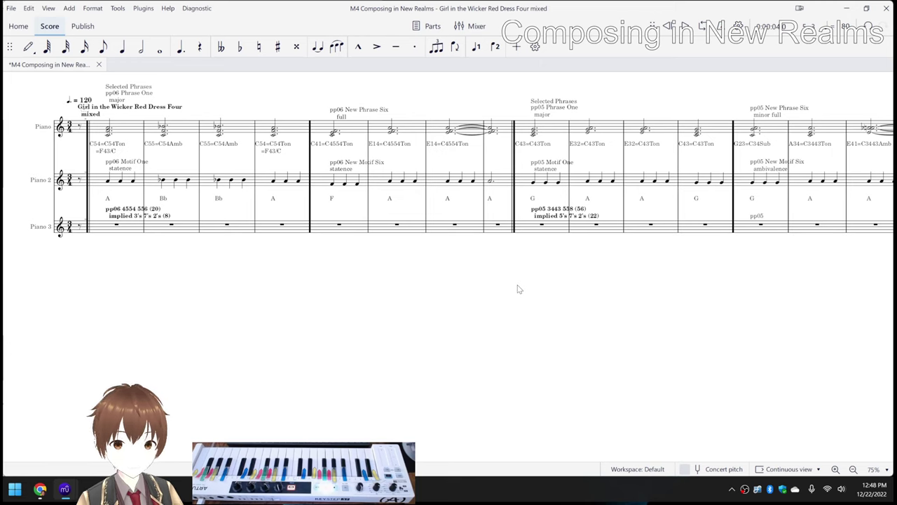
{"action": "key", "text": "space"}
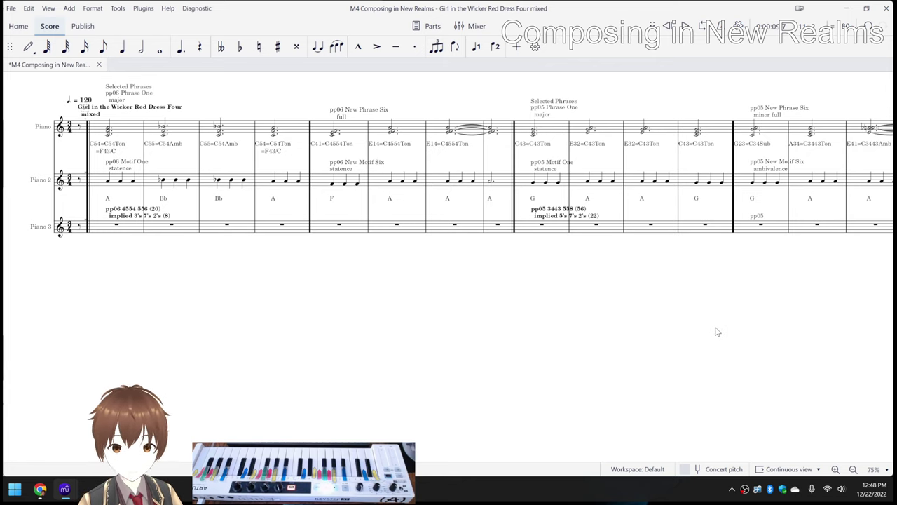
Follow playback across the score, highlighting a Piano 3 rest bar, then stop playback.
{"action": "scroll", "coordinate": [716, 332], "scroll_direction": "right", "scroll_amount": 5}
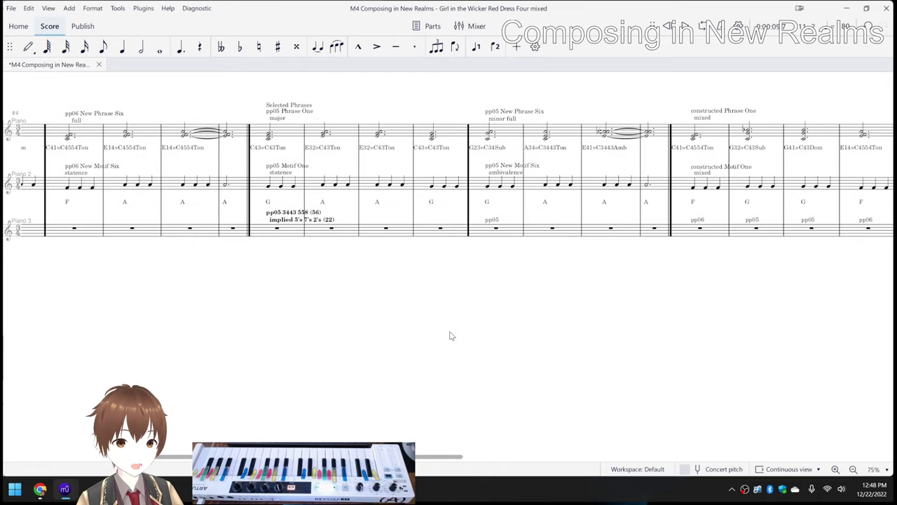
{"action": "scroll", "coordinate": [603, 336], "scroll_direction": "right", "scroll_amount": 2}
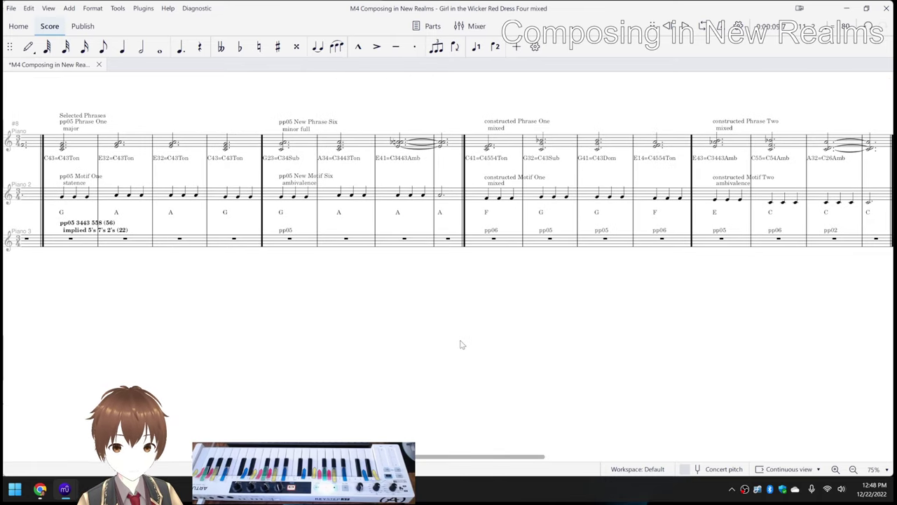
{"action": "scroll", "coordinate": [656, 320], "scroll_direction": "right", "scroll_amount": 2}
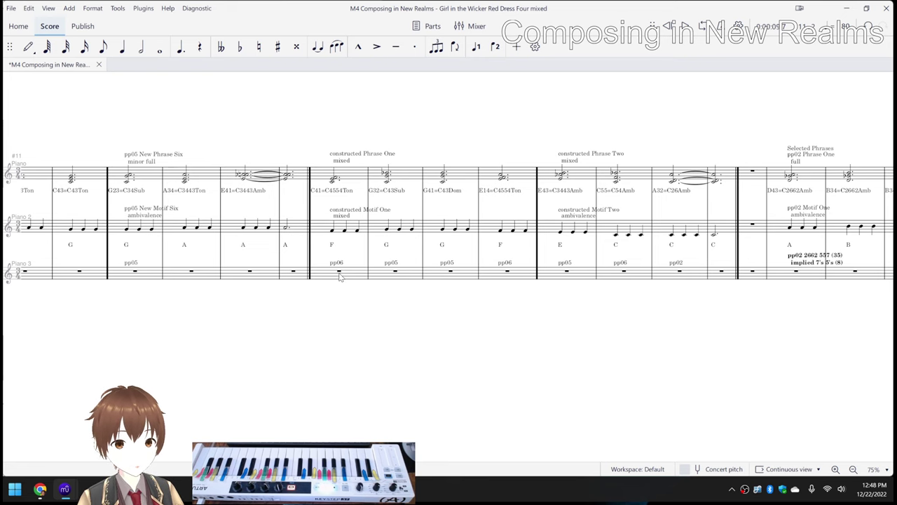
{"action": "left_click", "coordinate": [339, 275]}
{"action": "left_click", "coordinate": [338, 333]}
{"action": "scroll", "coordinate": [333, 322], "scroll_direction": "down", "scroll_amount": 1}
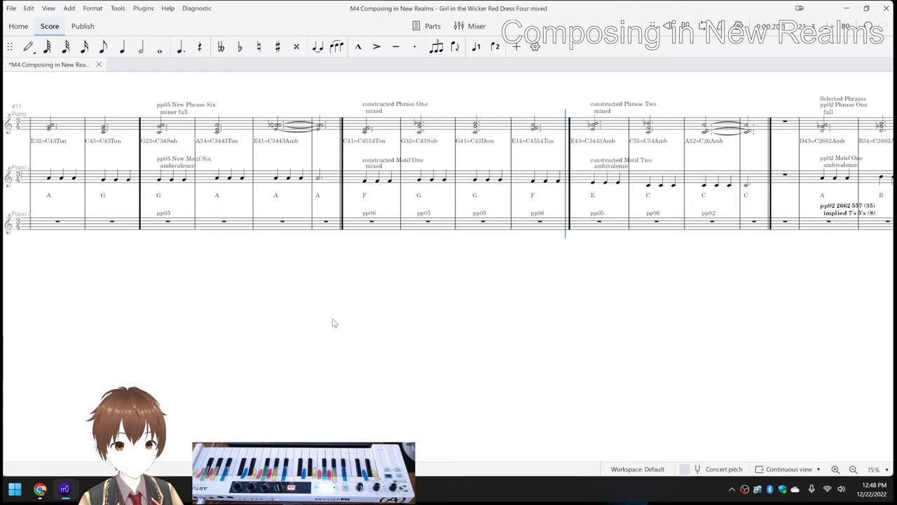
{"action": "key", "text": "space"}
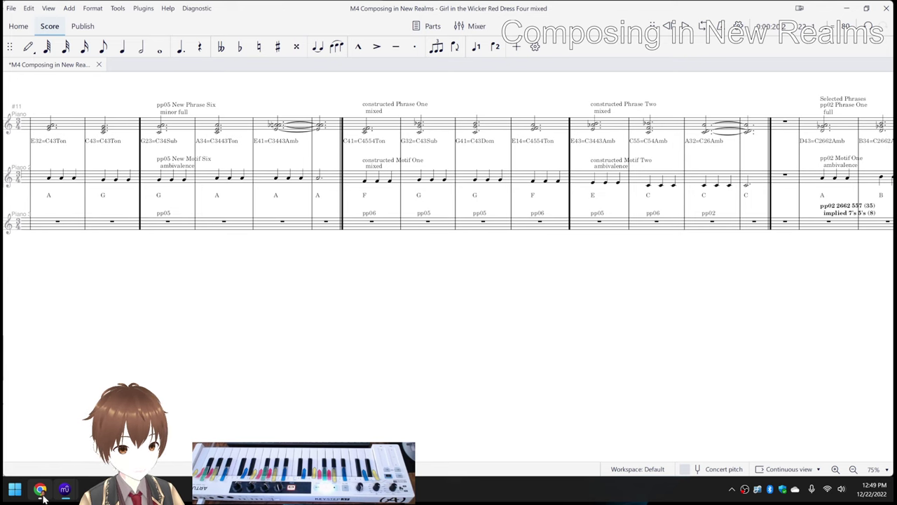
{"action": "mouse_move", "coordinate": [38, 493]}
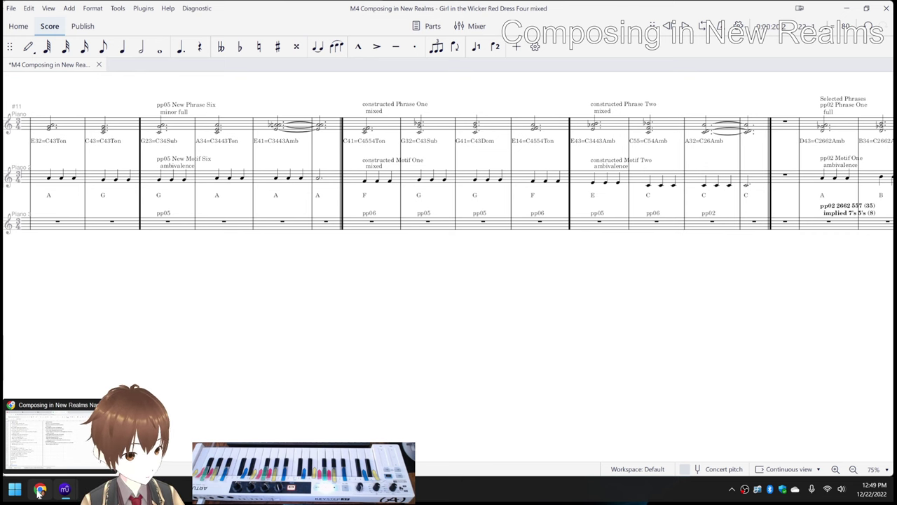
In the Composing in New Realms notes sheet, fill the reverse-constructing cadences row H35:L35 light grey.
{"action": "left_click", "coordinate": [39, 492]}
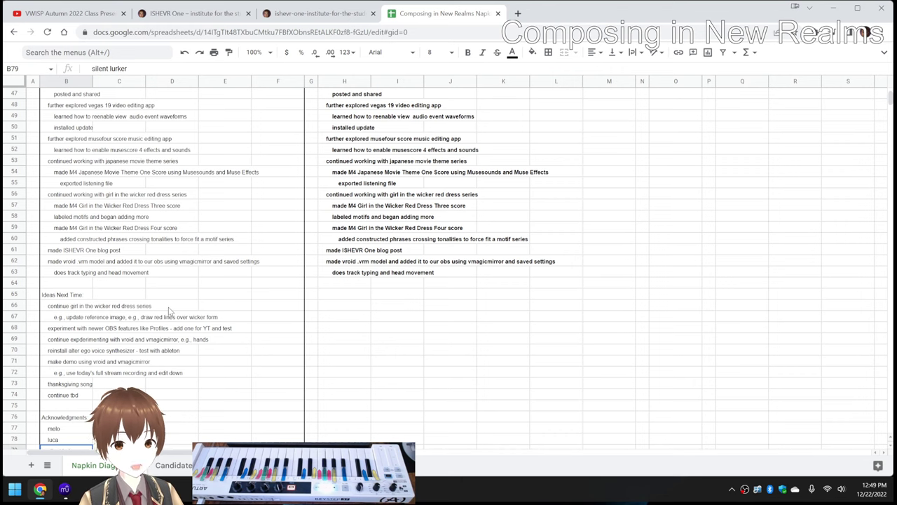
{"action": "scroll", "coordinate": [170, 311], "scroll_direction": "up", "scroll_amount": 5}
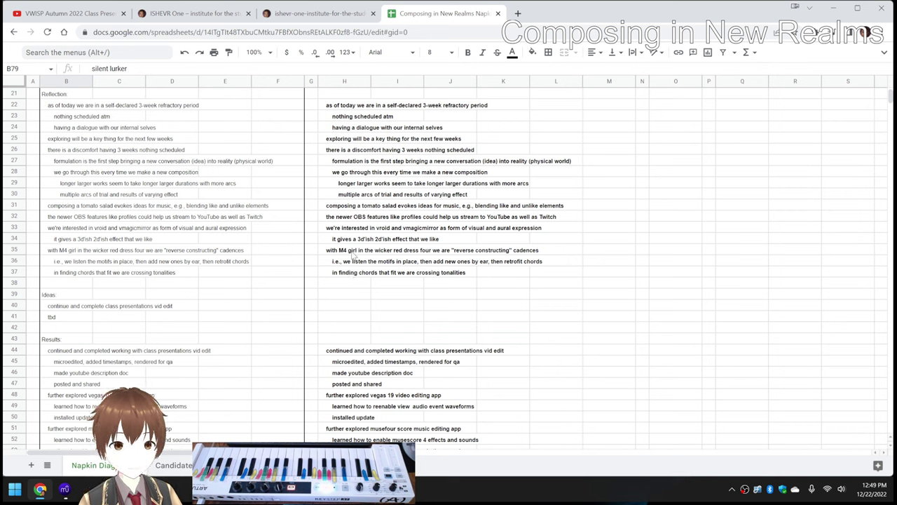
{"action": "left_click", "coordinate": [339, 254]}
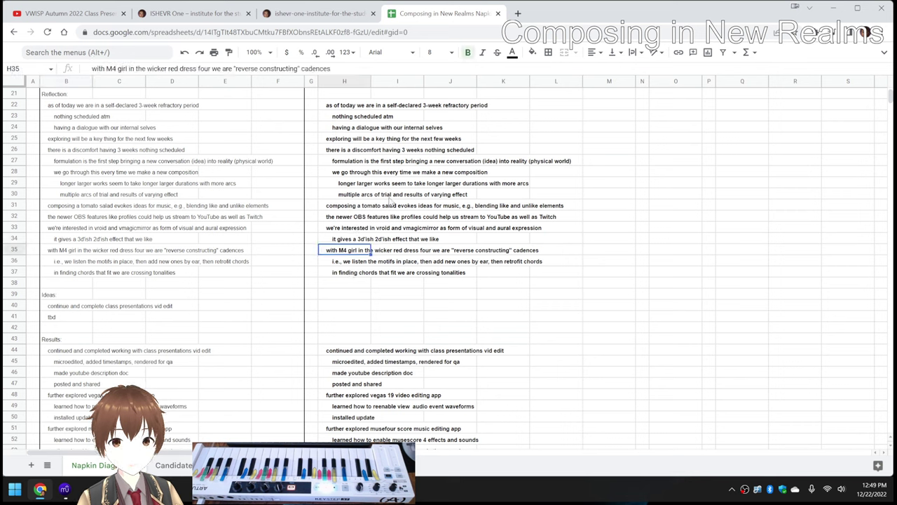
{"action": "key", "text": "shift+Right"}
{"action": "key", "text": "shift+Right"}
{"action": "key", "text": "shift+Right"}
{"action": "key", "text": "shift+Right"}
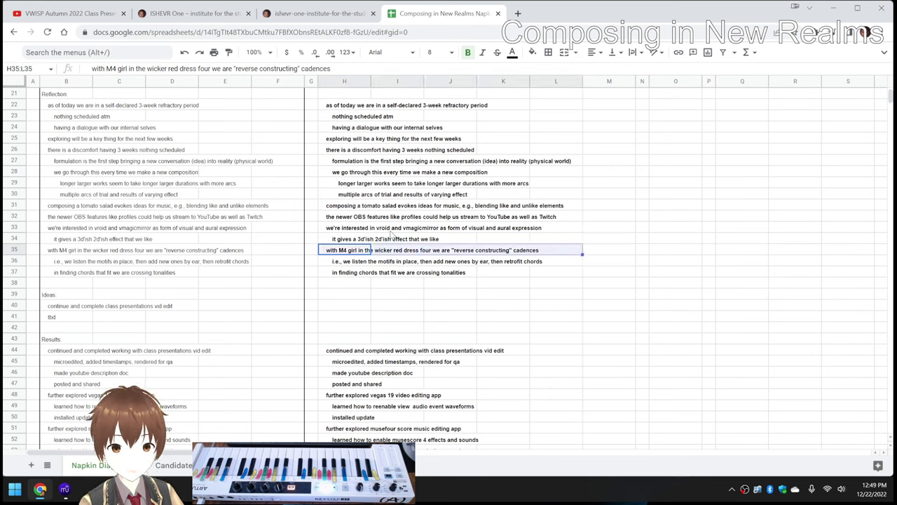
{"action": "left_click", "coordinate": [532, 56]}
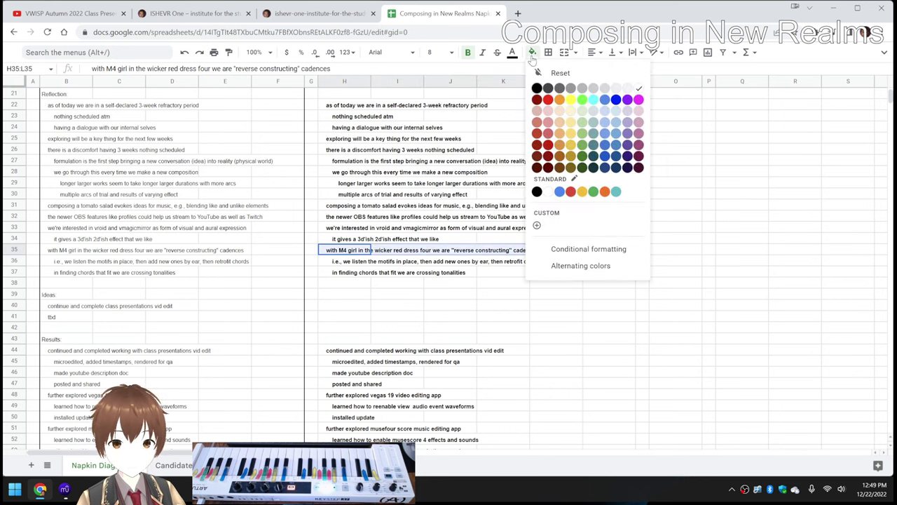
{"action": "left_click", "coordinate": [628, 89]}
{"action": "left_click", "coordinate": [621, 217]}
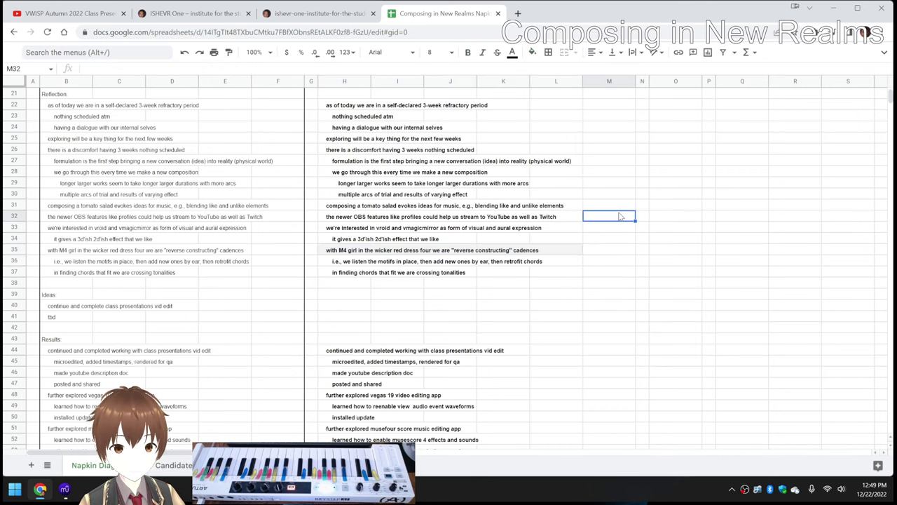
Scroll down and step through the Ideas Next Time entries from B66 to B70.
{"action": "scroll", "coordinate": [619, 278], "scroll_direction": "down", "scroll_amount": 3}
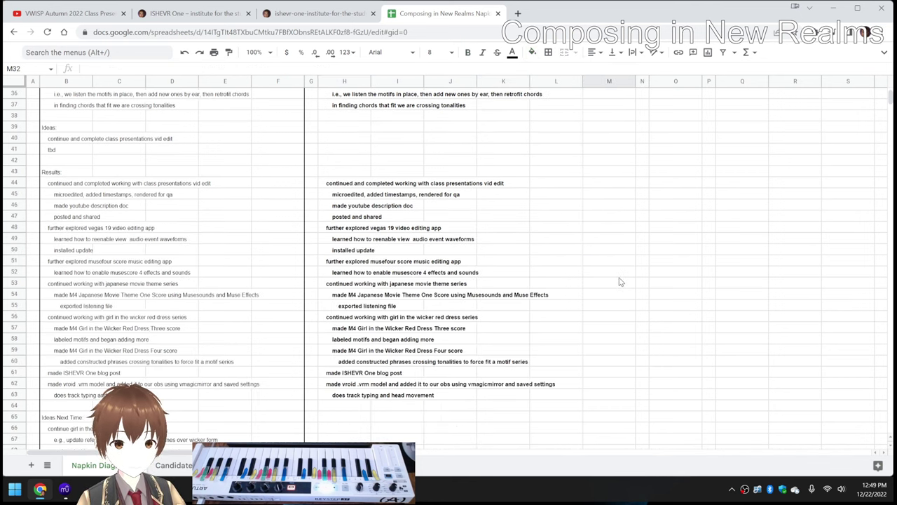
{"action": "scroll", "coordinate": [618, 281], "scroll_direction": "down", "scroll_amount": 2}
{"action": "scroll", "coordinate": [620, 282], "scroll_direction": "down", "scroll_amount": 2}
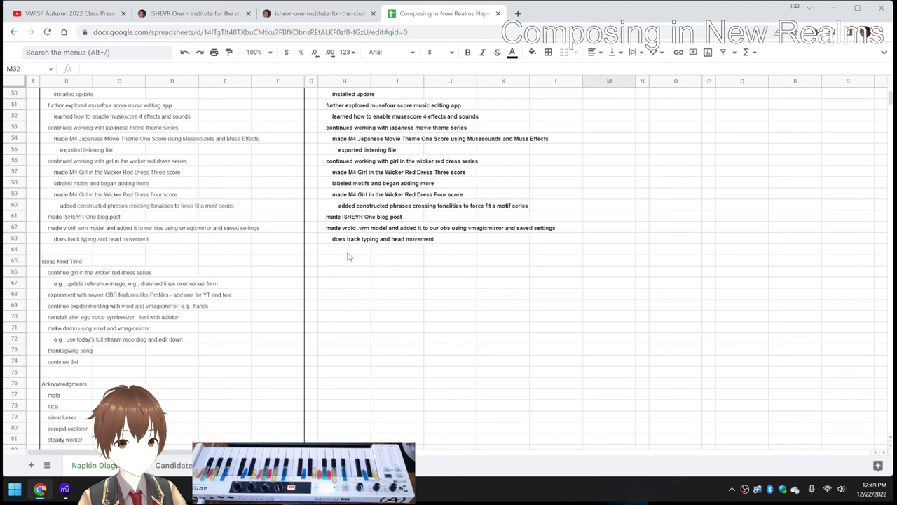
{"action": "scroll", "coordinate": [347, 256], "scroll_direction": "down", "scroll_amount": 2}
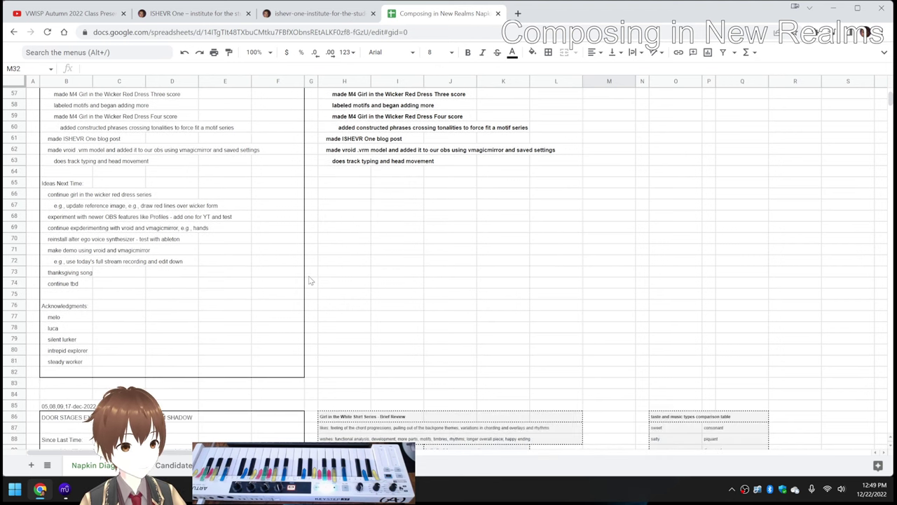
{"action": "left_click", "coordinate": [57, 198]}
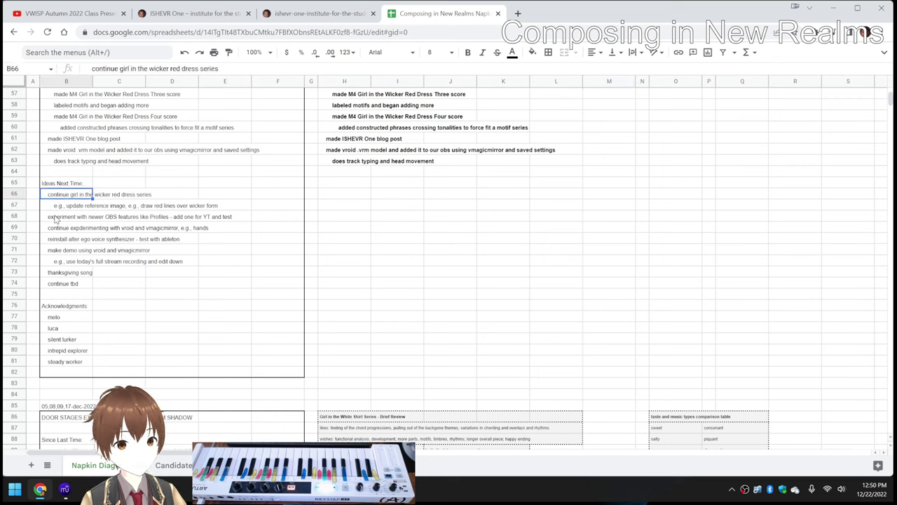
{"action": "left_click", "coordinate": [57, 217]}
{"action": "left_click", "coordinate": [56, 229]}
{"action": "left_click", "coordinate": [56, 240]}
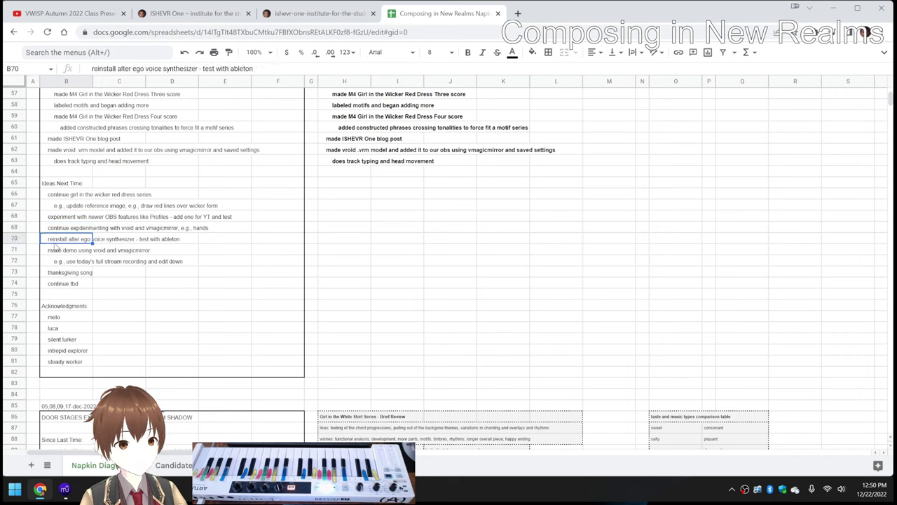
{"action": "left_click", "coordinate": [57, 252]}
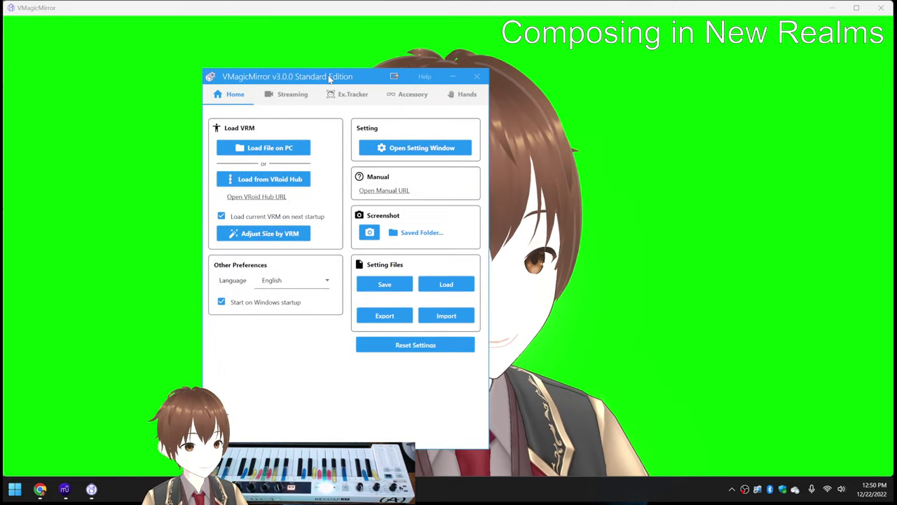
{"action": "left_click_drag", "start_coordinate": [334, 75], "coordinate": [339, 73]}
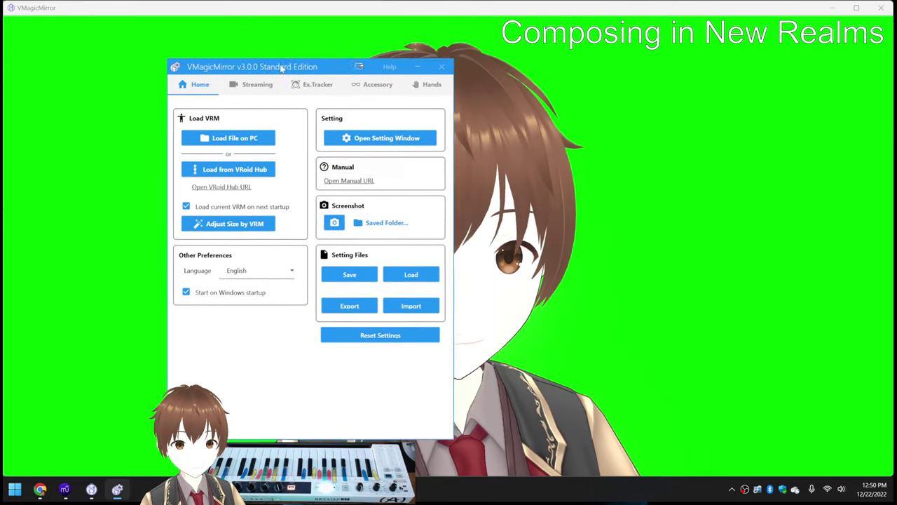
{"action": "key", "text": "alt+F4"}
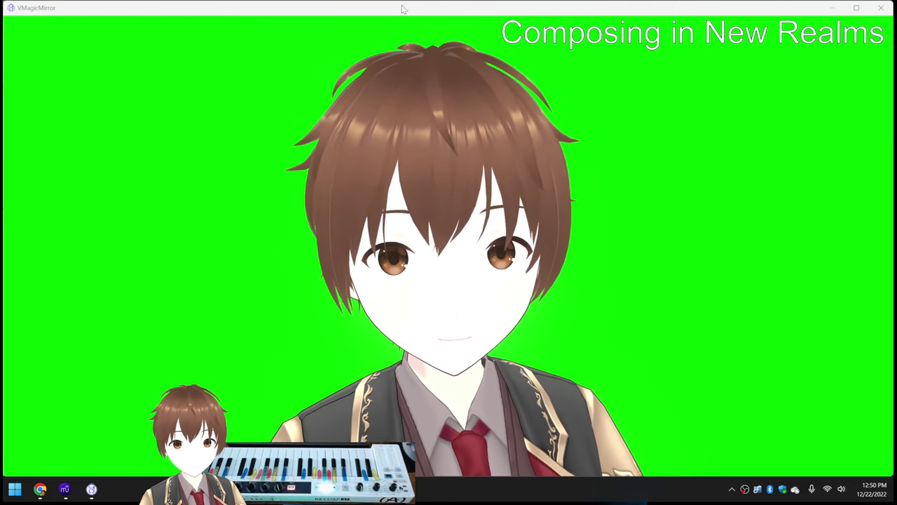
{"action": "double_click", "coordinate": [344, 11]}
{"action": "key", "text": "super+Down"}
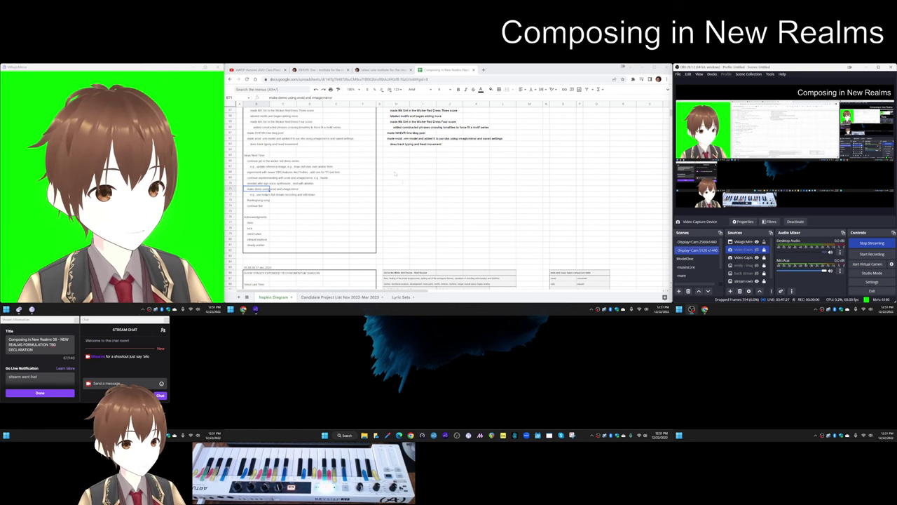
Step down through the Acknowledgments entries in column B and start editing the last one.
{"action": "scroll", "coordinate": [356, 206], "scroll_direction": "down", "scroll_amount": 1}
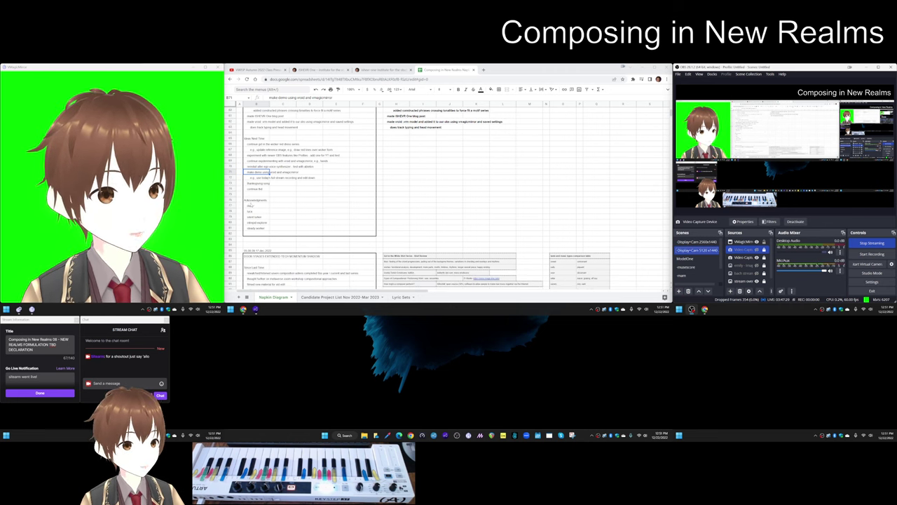
{"action": "left_click", "coordinate": [254, 211]}
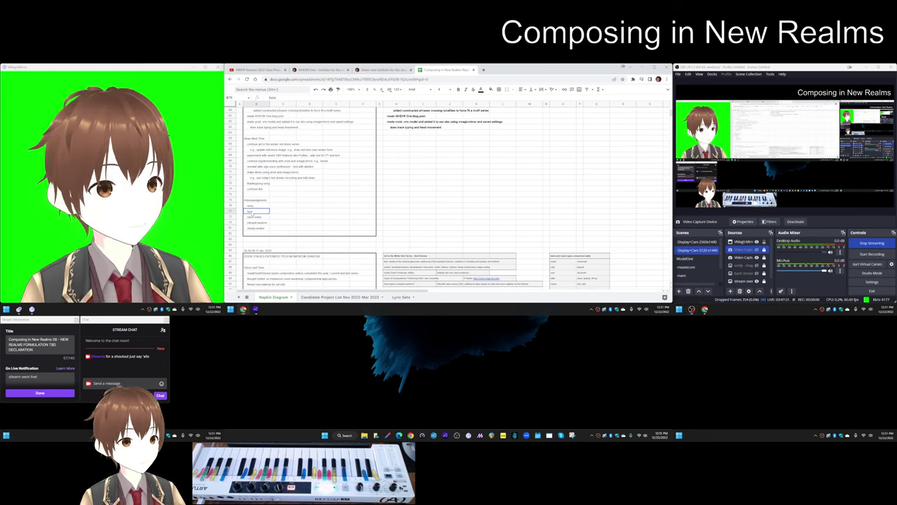
{"action": "left_click", "coordinate": [256, 217]}
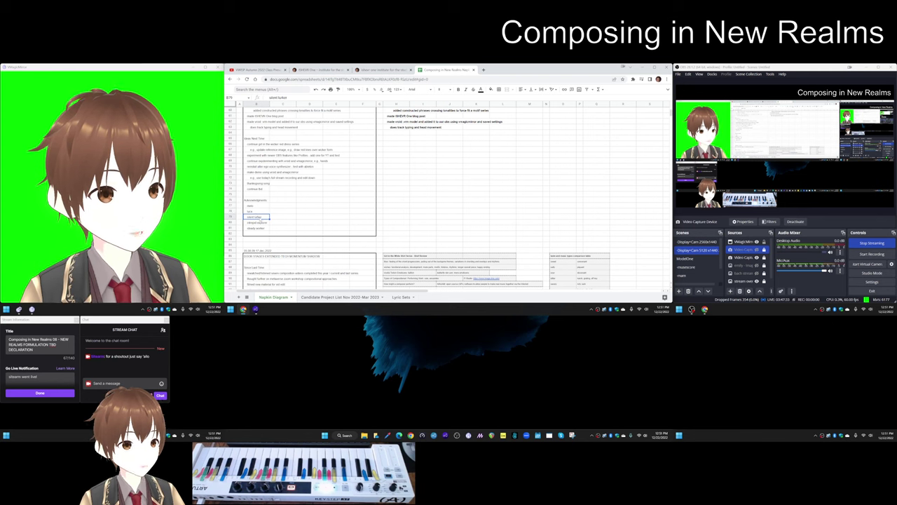
{"action": "left_click", "coordinate": [258, 222]}
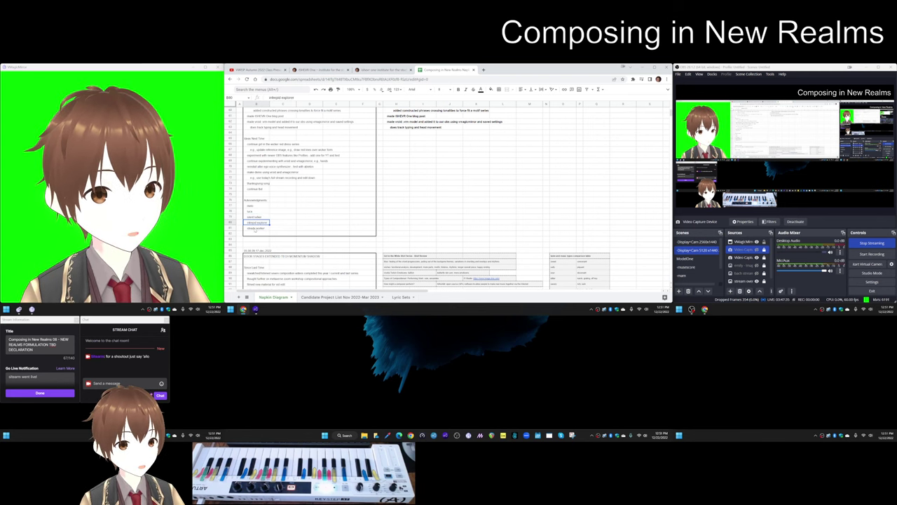
{"action": "left_click", "coordinate": [256, 228]}
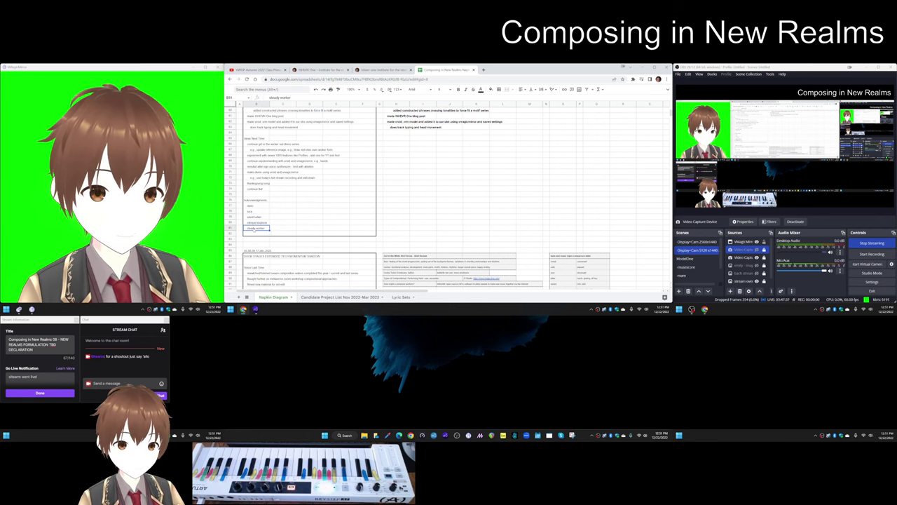
{"action": "double_click", "coordinate": [259, 228]}
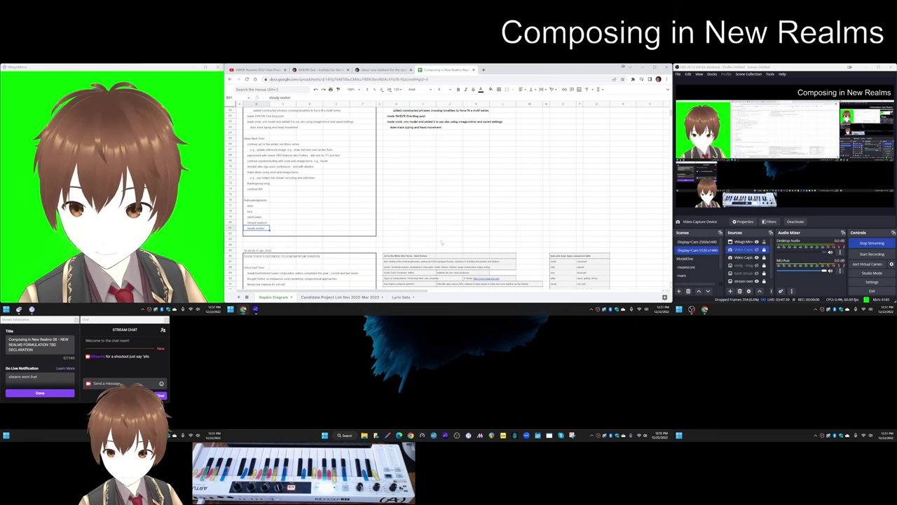